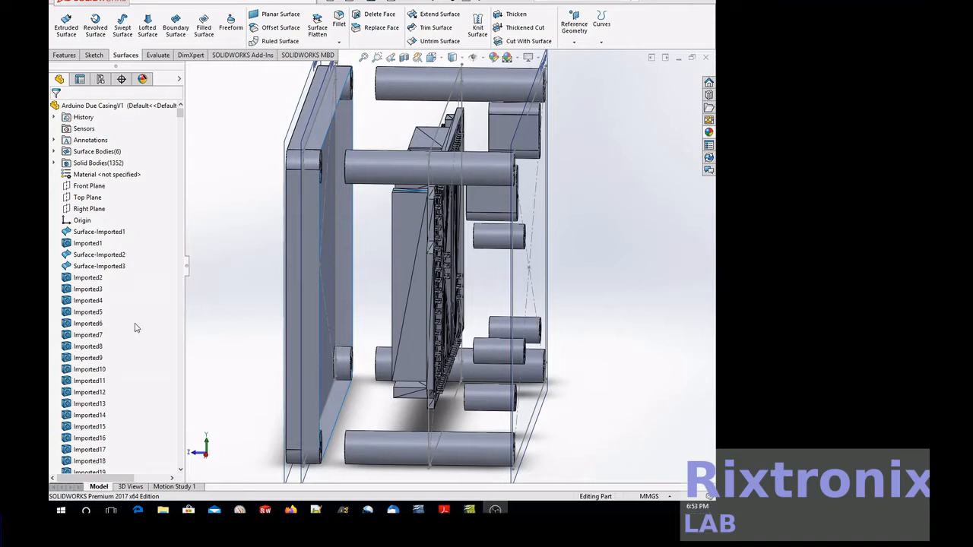
pyautogui.moveTo(179, 115)
pyautogui.mouseDown()
pyautogui.moveTo(181, 145)
pyautogui.moveTo(180, 110)
pyautogui.mouseUp()
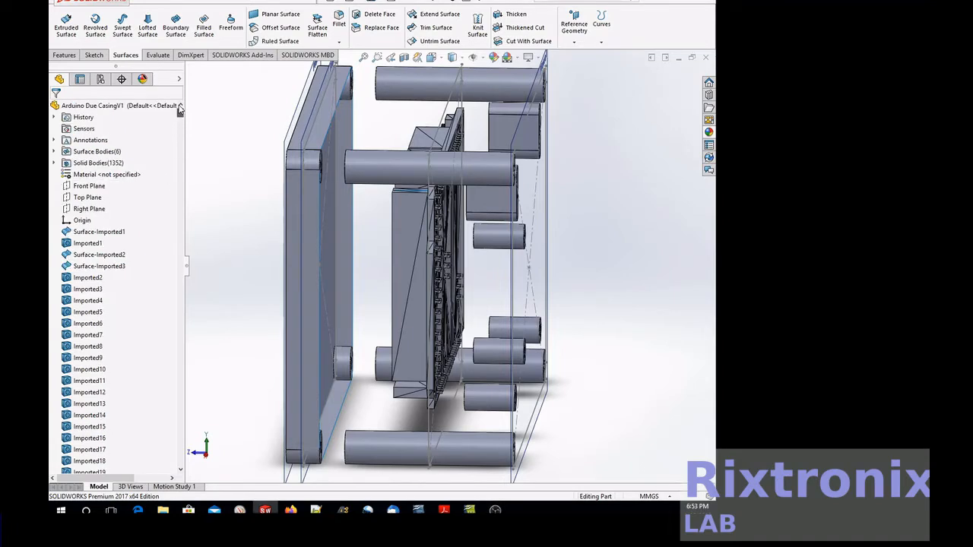
pyautogui.moveTo(180, 110)
pyautogui.mouseDown()
pyautogui.moveTo(186, 190)
pyautogui.moveTo(190, 104)
pyautogui.mouseUp()
pyautogui.click(181, 133)
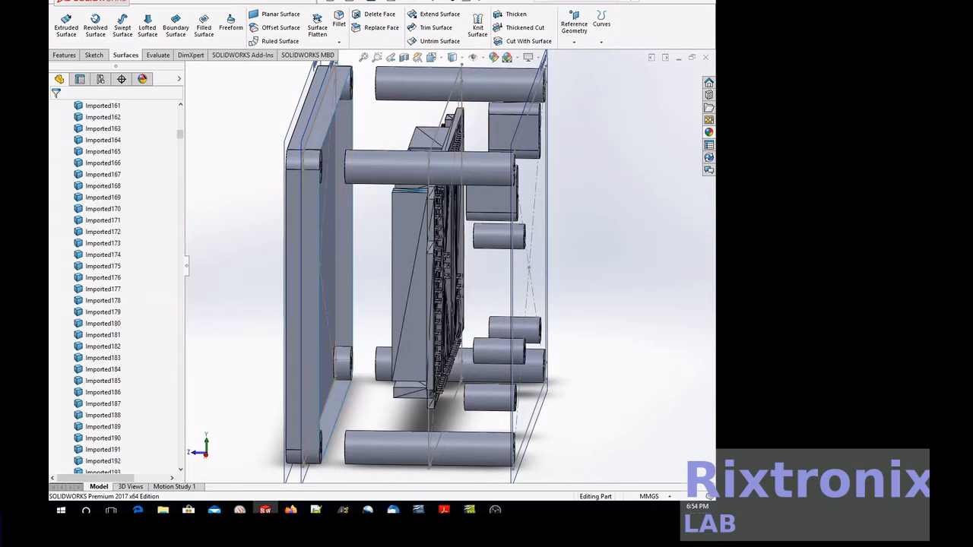
pyautogui.moveTo(181, 137); pyautogui.dragTo(186, 468)
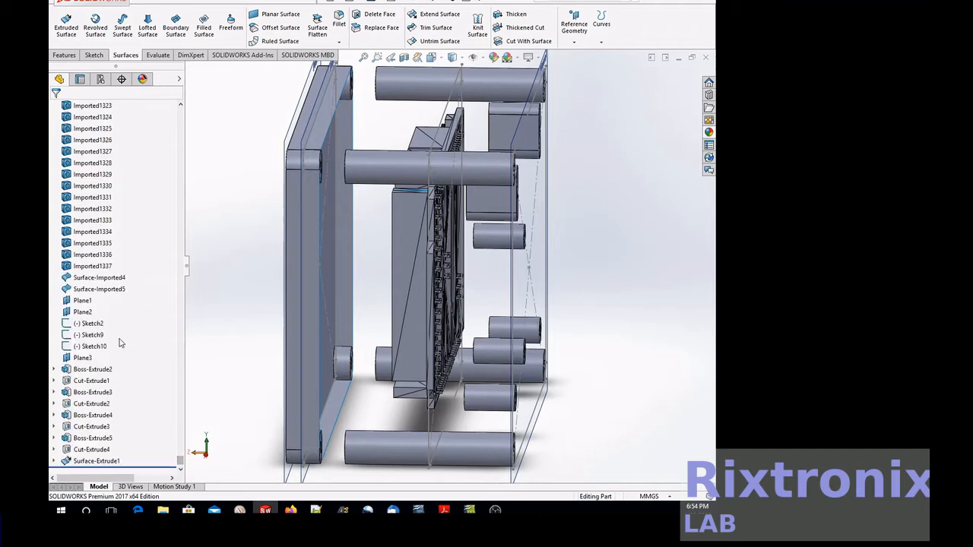
pyautogui.click(82, 302)
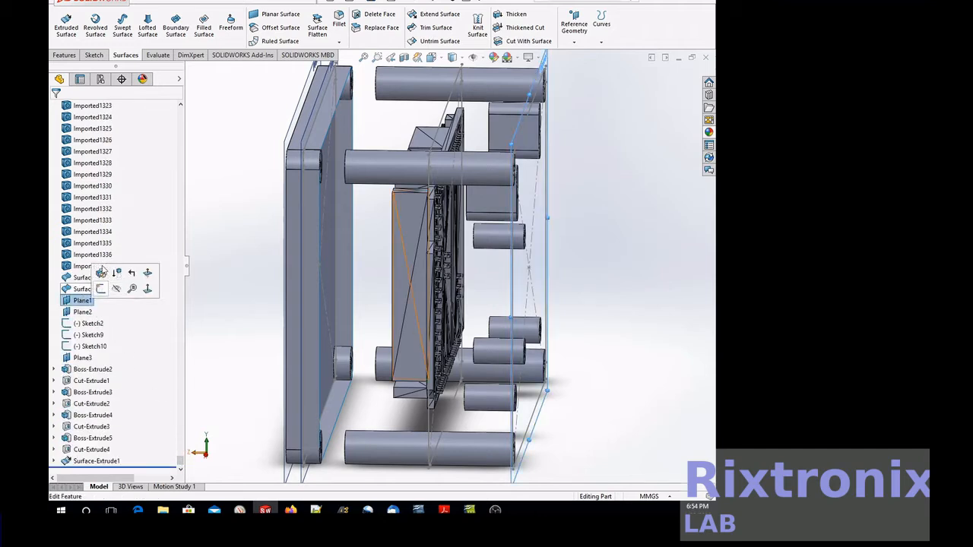
pyautogui.click(67, 32)
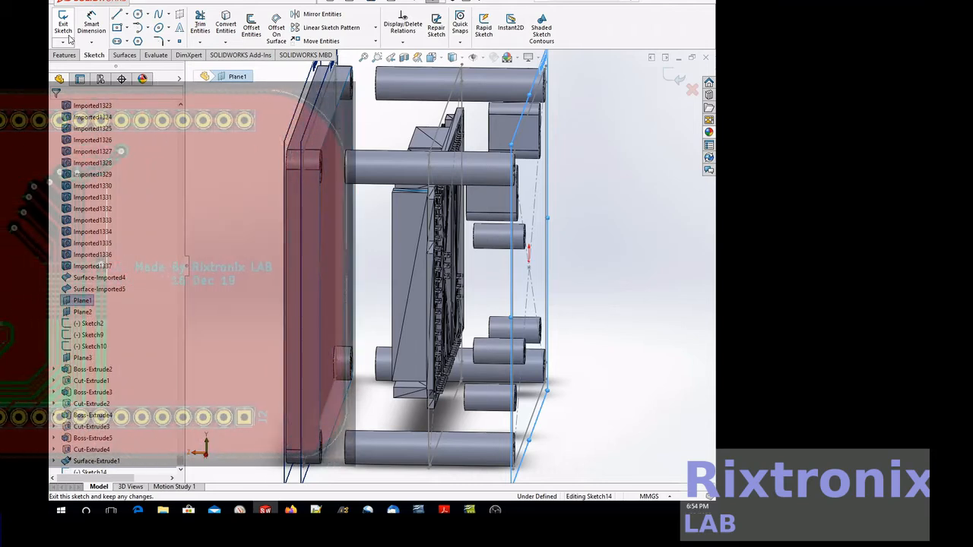
pyautogui.click(124, 55)
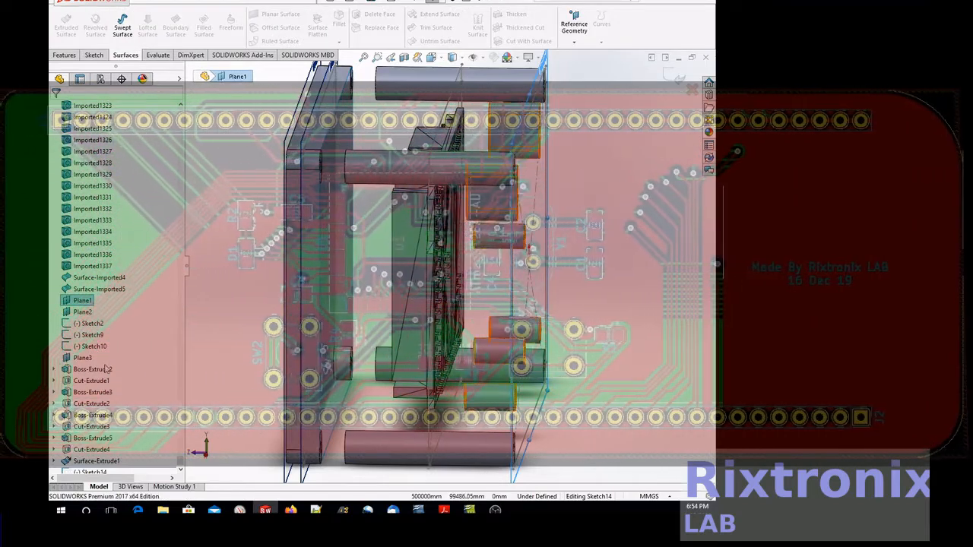
pyautogui.click(90, 325)
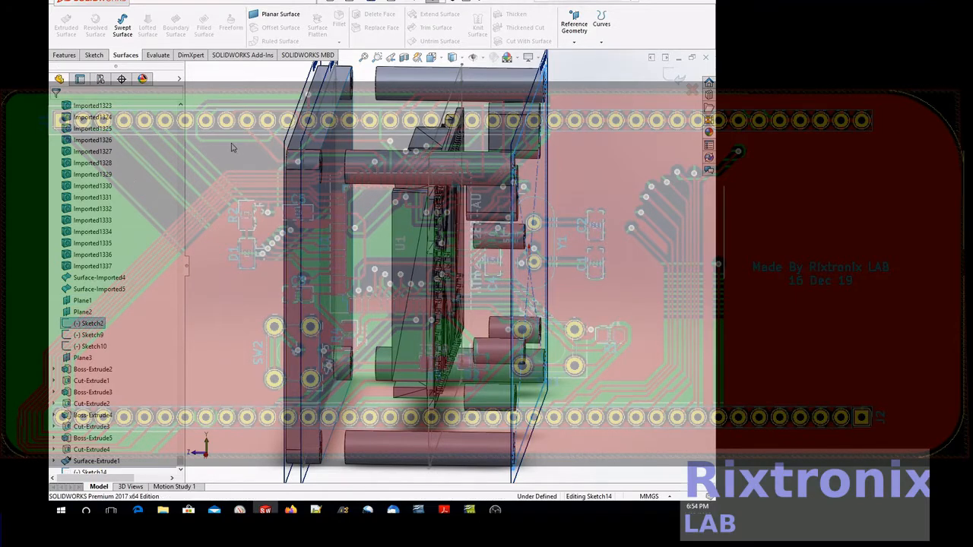
pyautogui.click(207, 113)
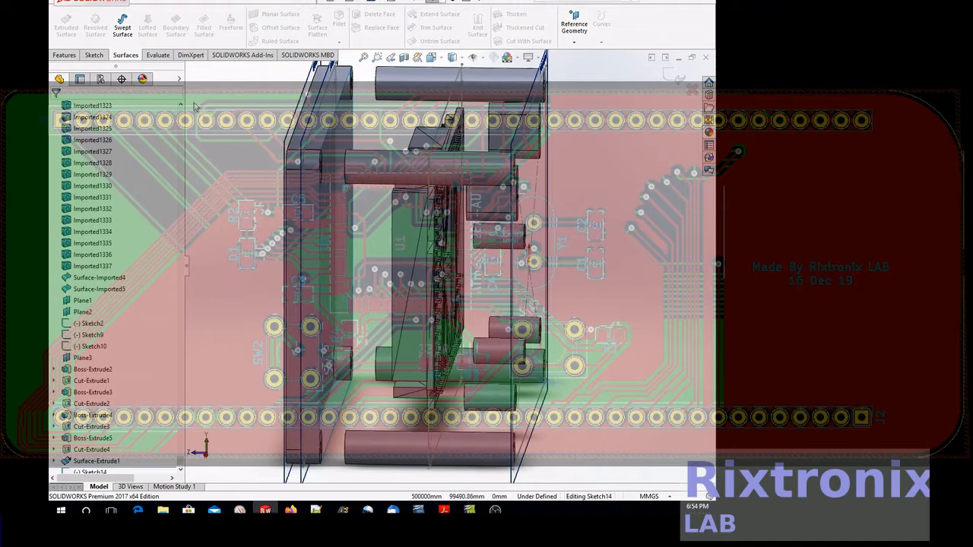
# Step: Extrude Sketch2 as a blind surface 40 mm deep from its sketch plane to form the casing's side walls
pyautogui.click(96, 327)
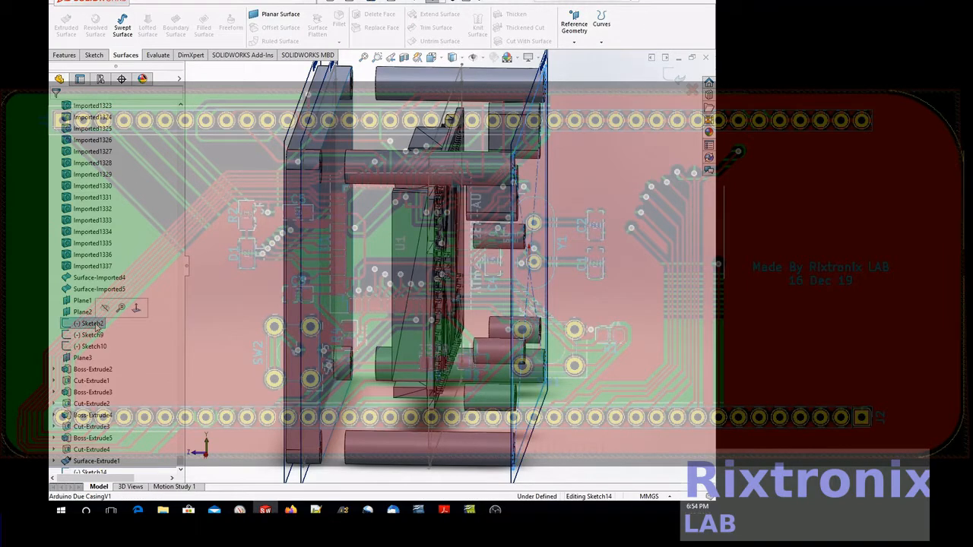
pyautogui.click(237, 110)
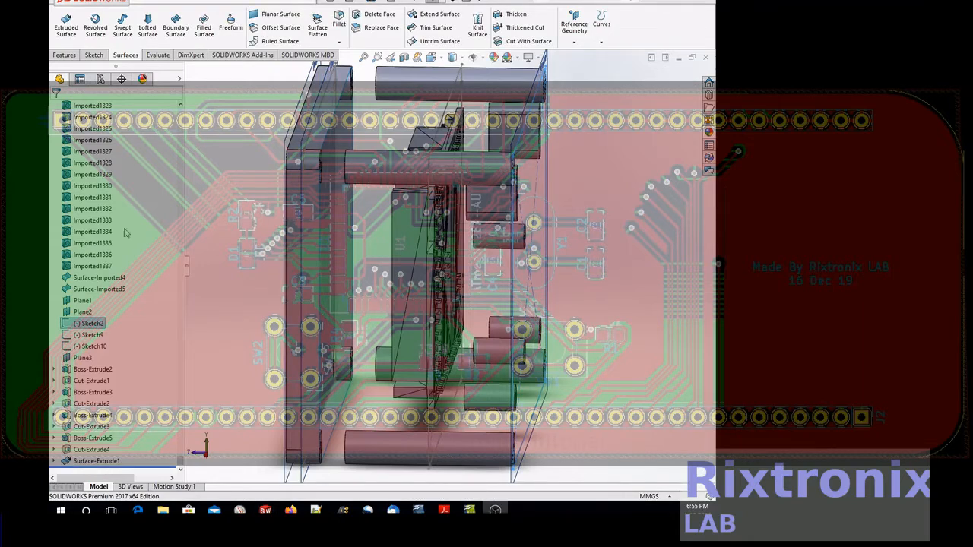
pyautogui.click(66, 23)
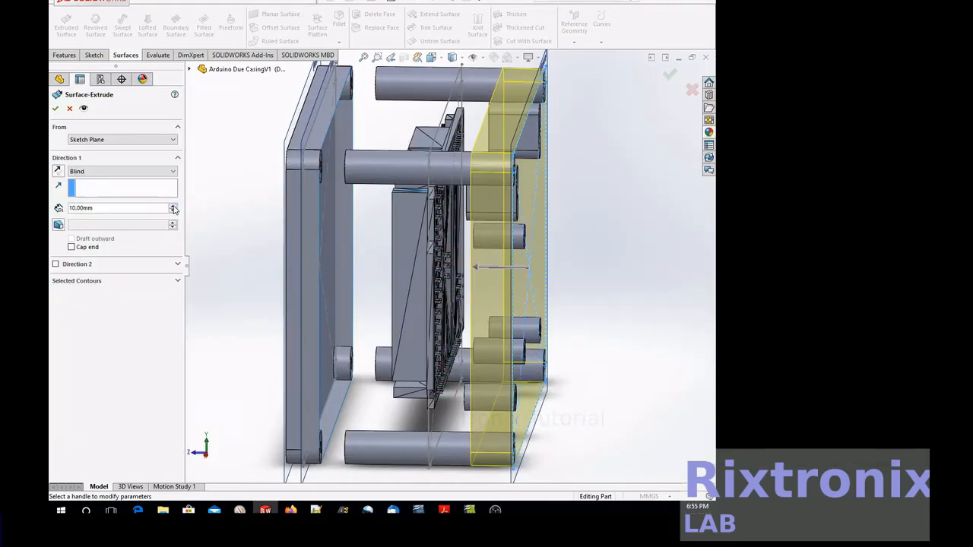
pyautogui.click(172, 204)
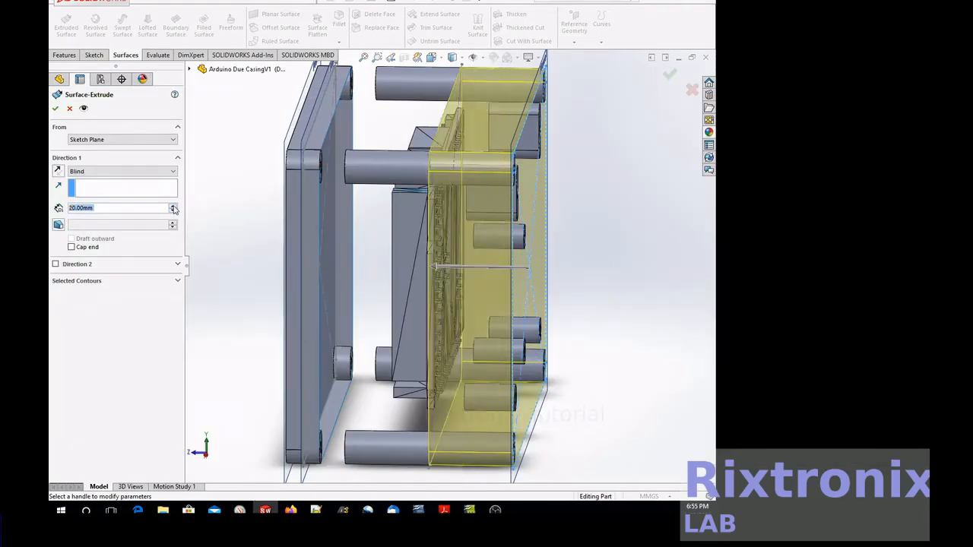
pyautogui.click(173, 204)
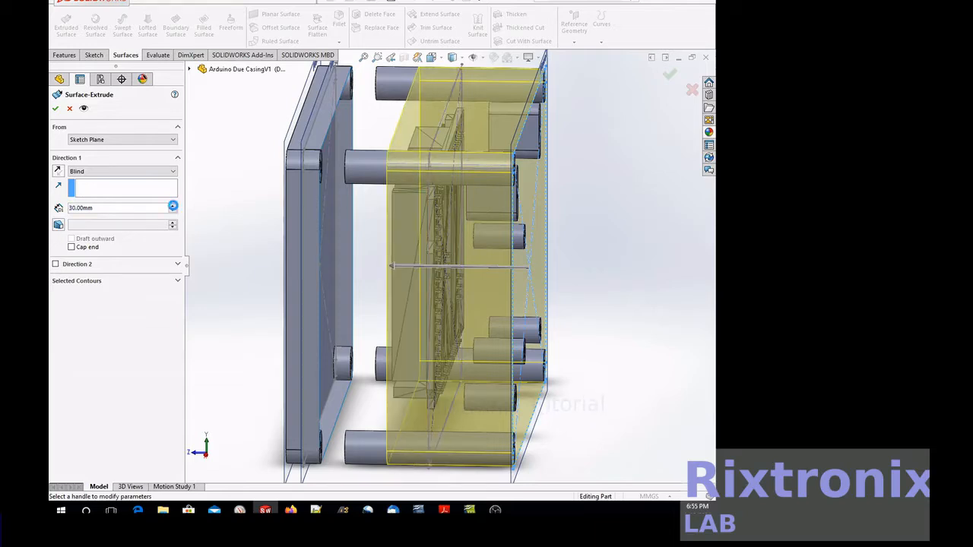
pyautogui.click(173, 205)
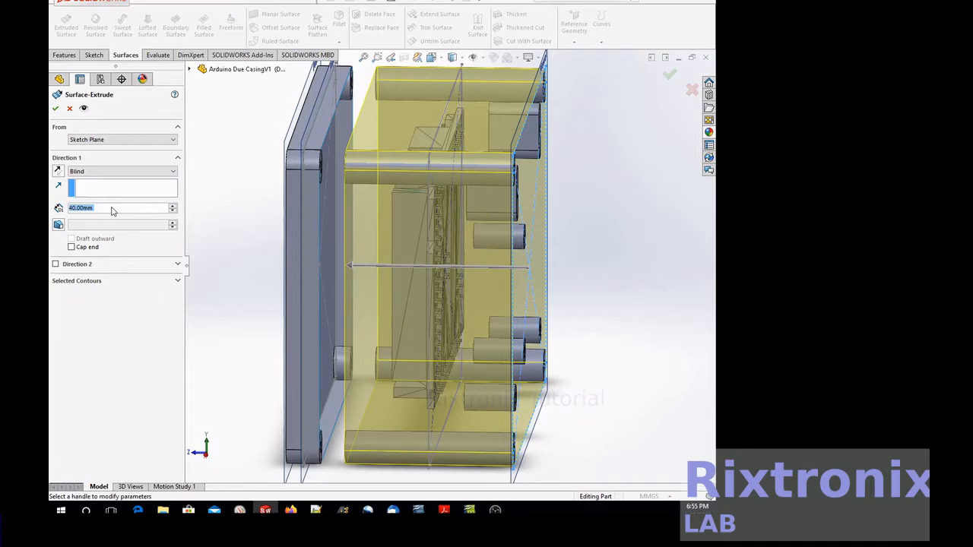
pyautogui.click(55, 109)
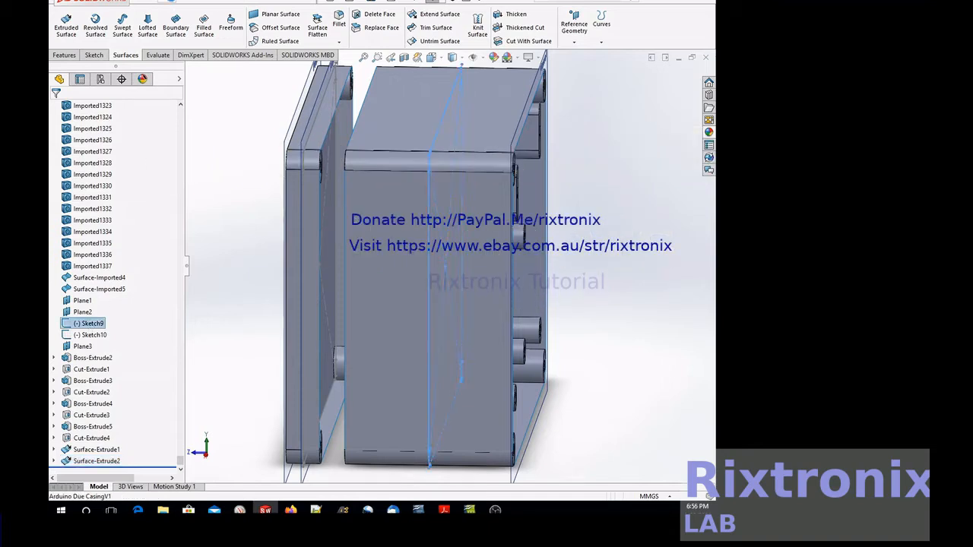
# Step: Copy Sketch9 and paste it onto Plane1, waiting for the program to respond
pyautogui.click(173, 3)
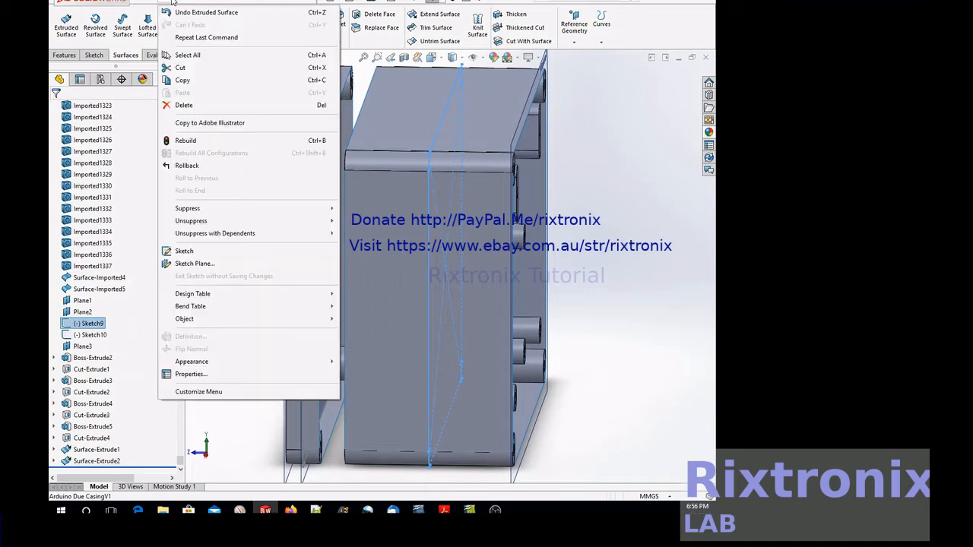
pyautogui.click(182, 80)
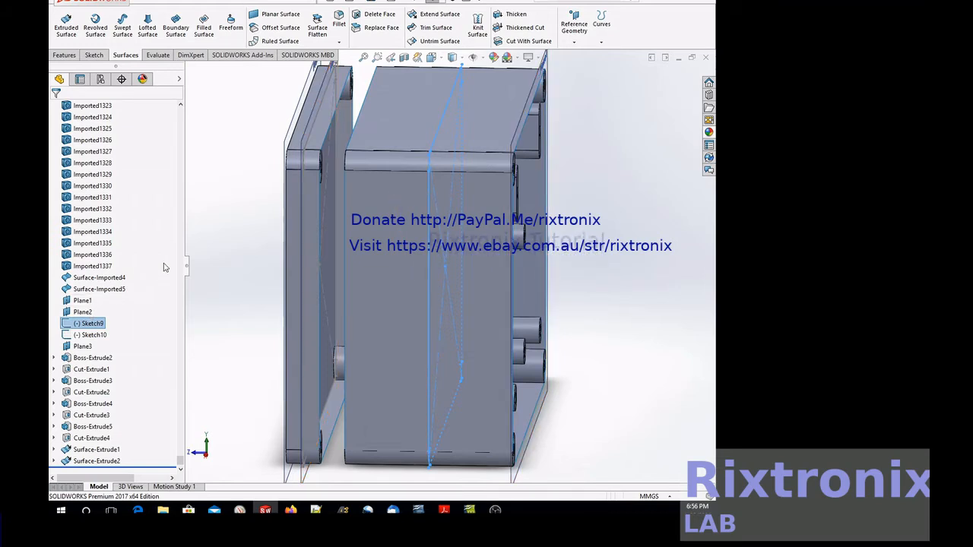
pyautogui.rightClick(606, 109)
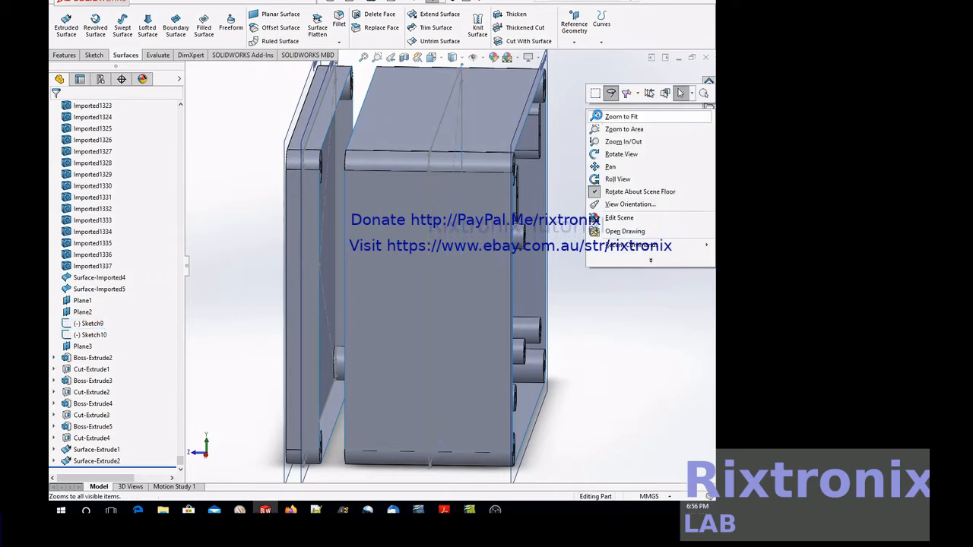
pyautogui.click(630, 146)
pyautogui.moveTo(629, 145); pyautogui.dragTo(624, 143)
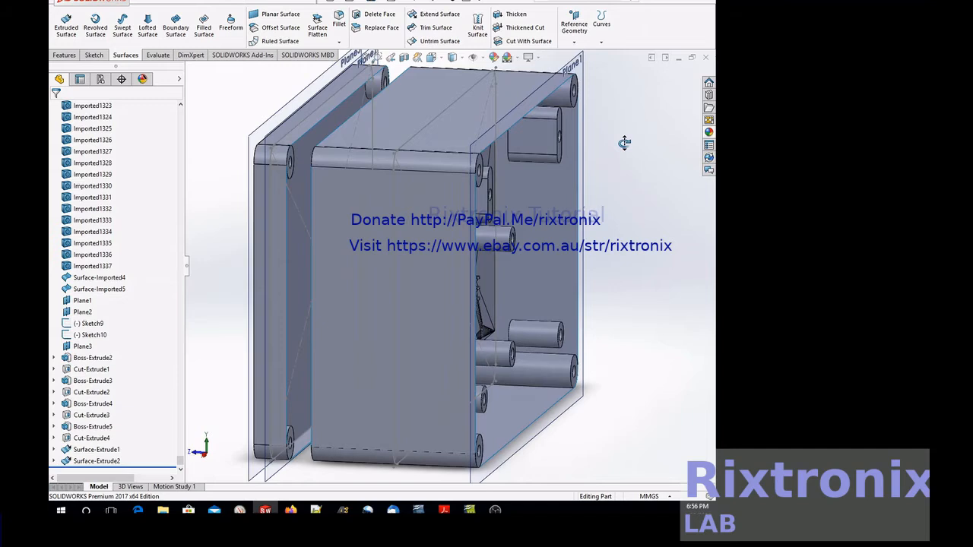
pyautogui.click(82, 300)
pyautogui.click(166, 2)
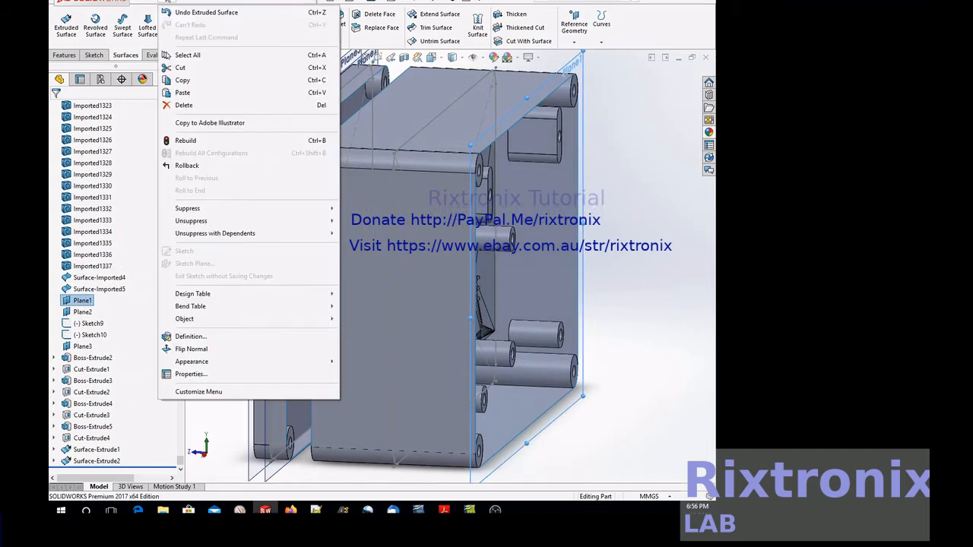
pyautogui.click(196, 92)
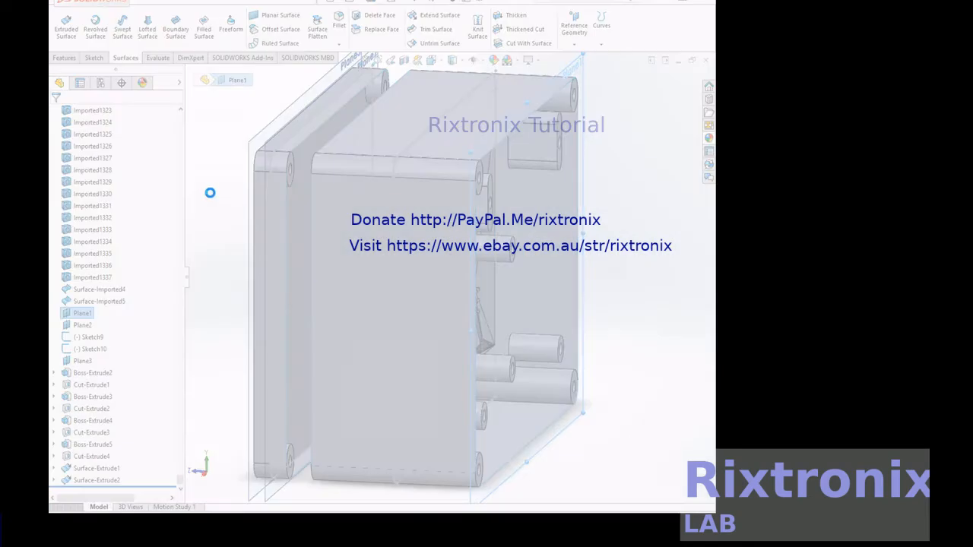
pyautogui.click(393, 289)
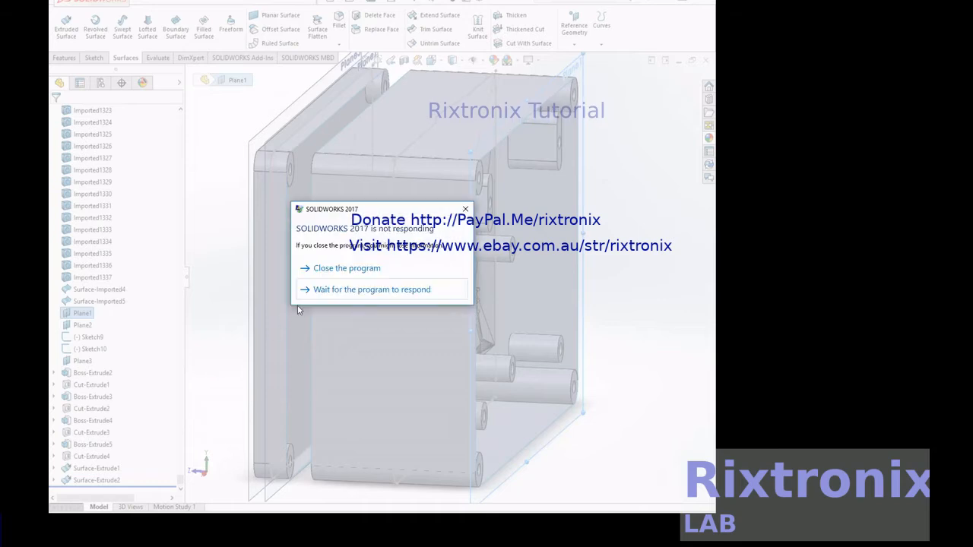
pyautogui.click(315, 291)
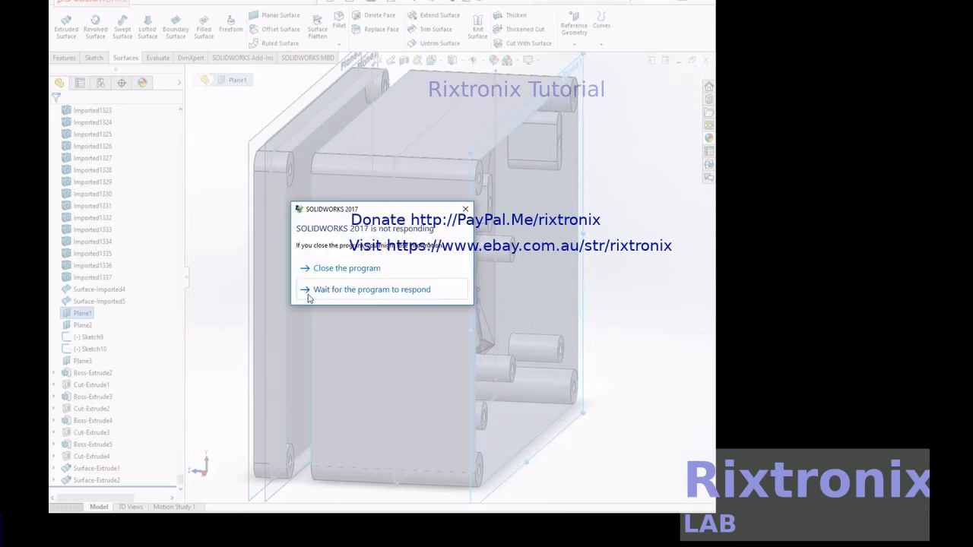
pyautogui.click(309, 298)
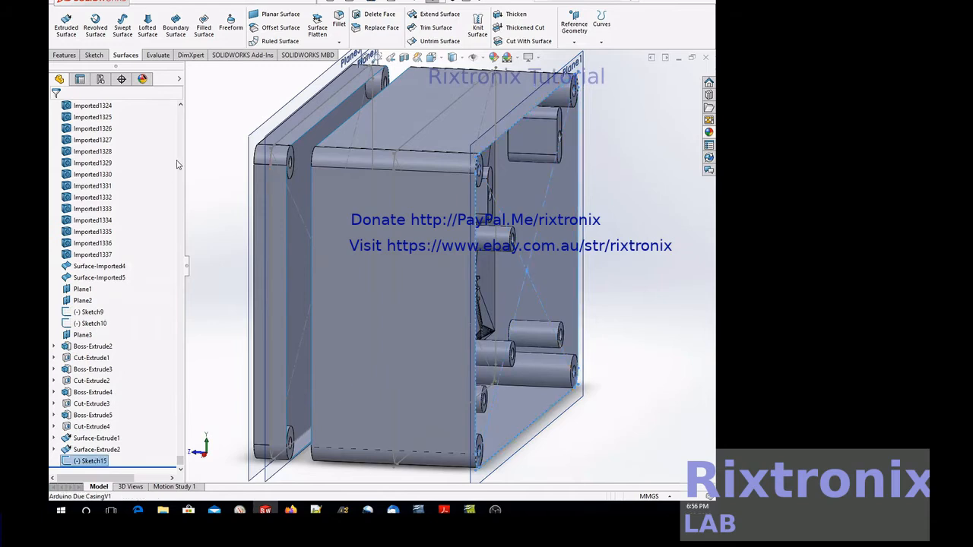
# Step: Extrude the pasted sketch on Plane1 as a 4 mm blind boss without merging the result, closing the casing's open side
pyautogui.click(65, 55)
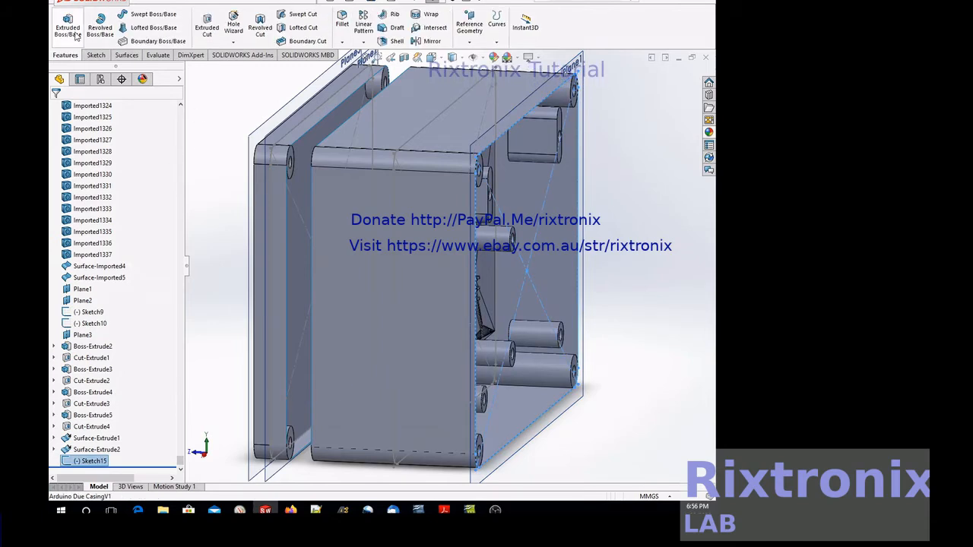
pyautogui.click(75, 34)
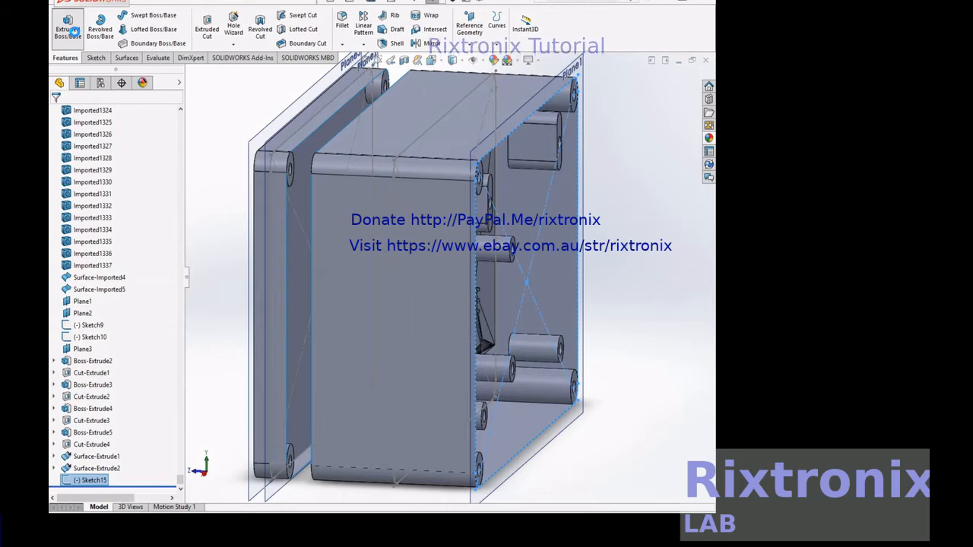
pyautogui.click(73, 31)
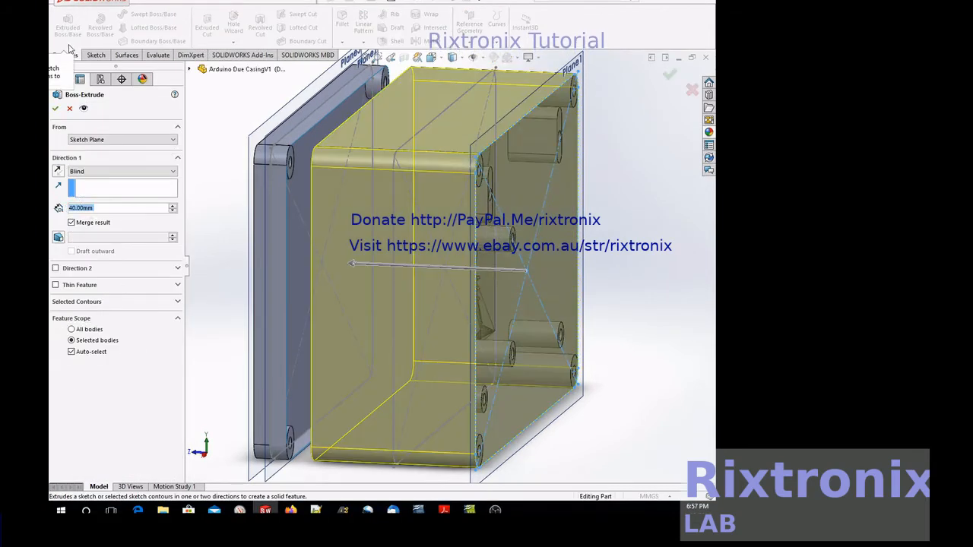
pyautogui.click(71, 222)
pyautogui.click(67, 208)
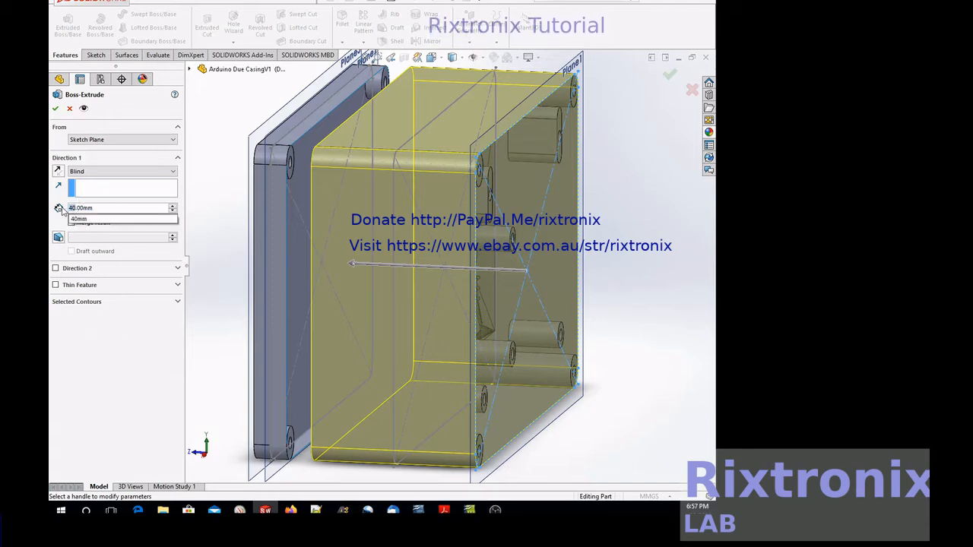
pyautogui.write('4')
pyautogui.click(126, 352)
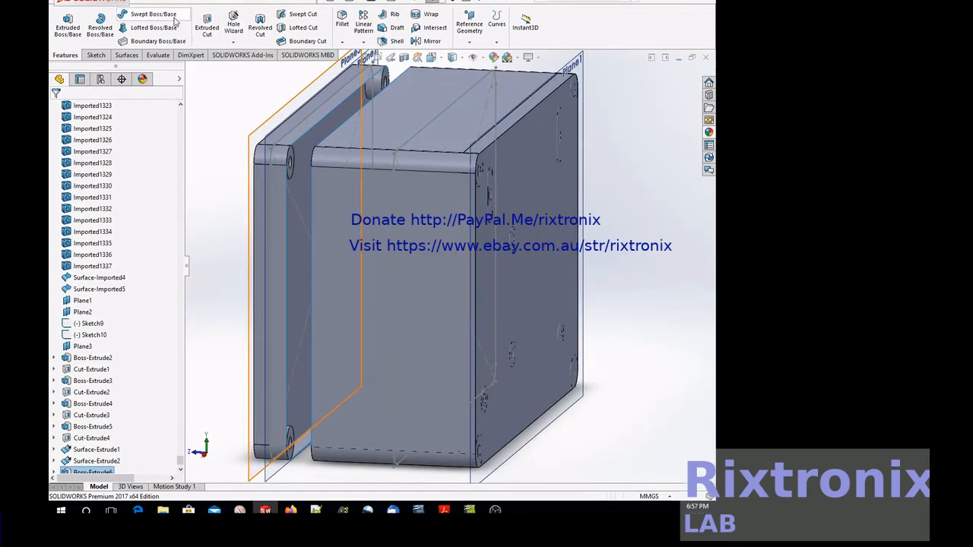
# Step: Save the casing part, waiting for the program to respond
pyautogui.click(146, 5)
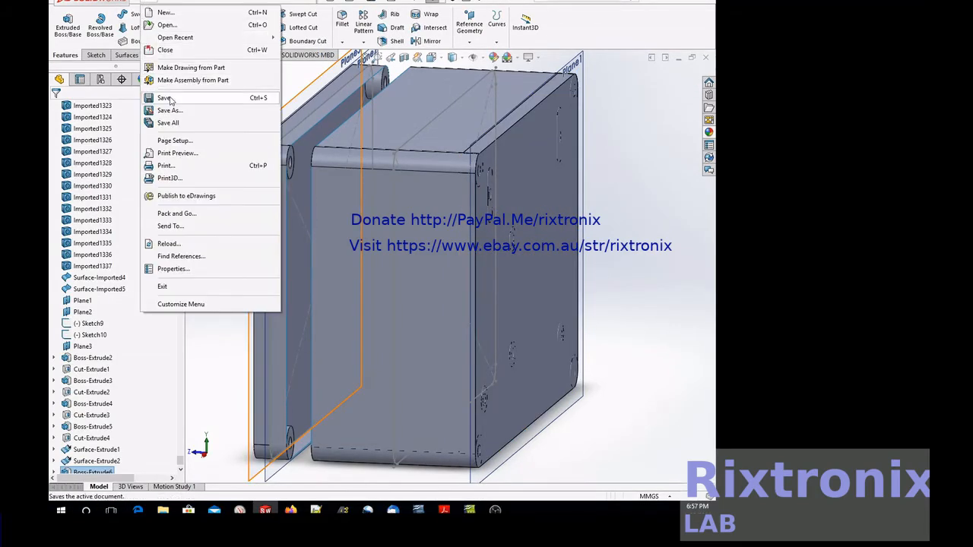
pyautogui.click(163, 95)
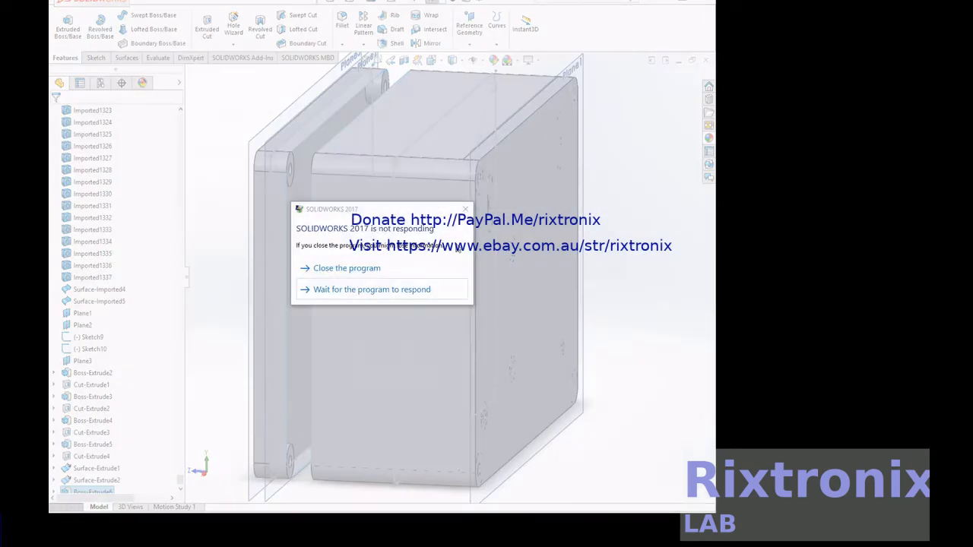
pyautogui.click(423, 297)
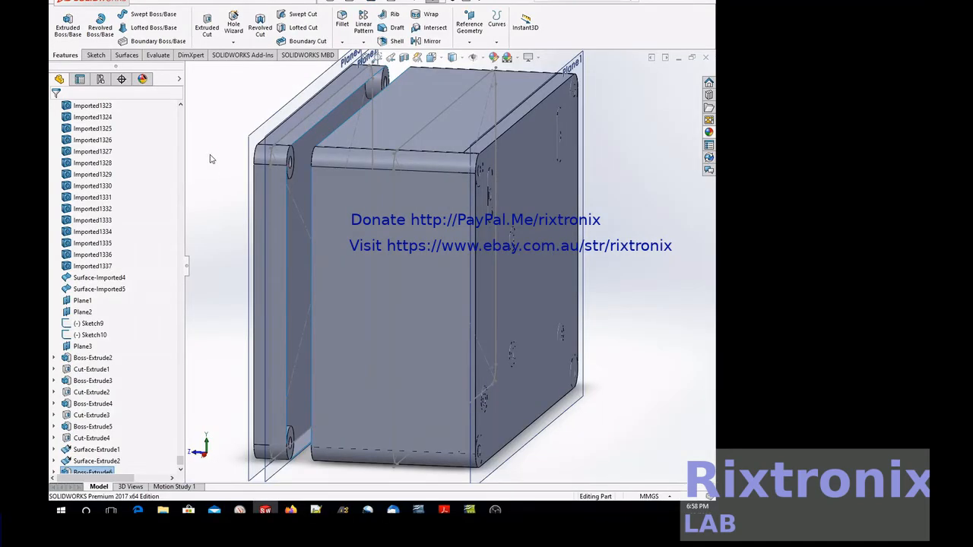
# Step: Display the casing with hidden lines visible and inspect the board inside it from a view normal to Plane2
pyautogui.rightClick(210, 155)
pyautogui.moveTo(216, 180)
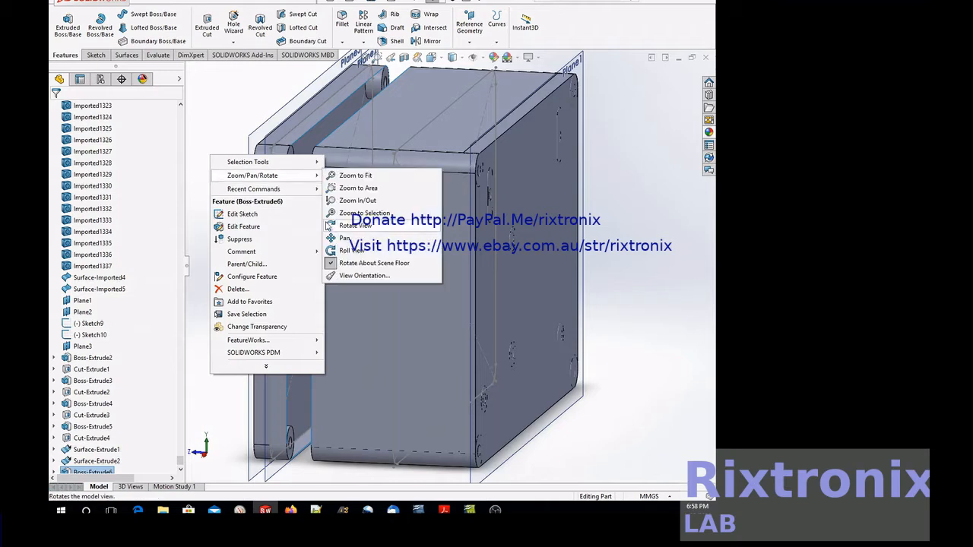
pyautogui.click(329, 226)
pyautogui.moveTo(198, 171); pyautogui.dragTo(317, 163)
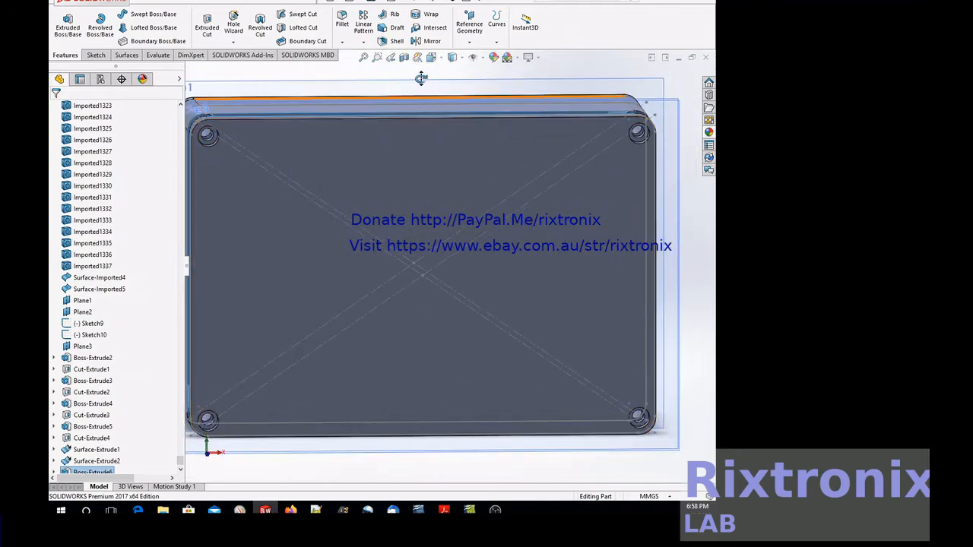
pyautogui.click(462, 58)
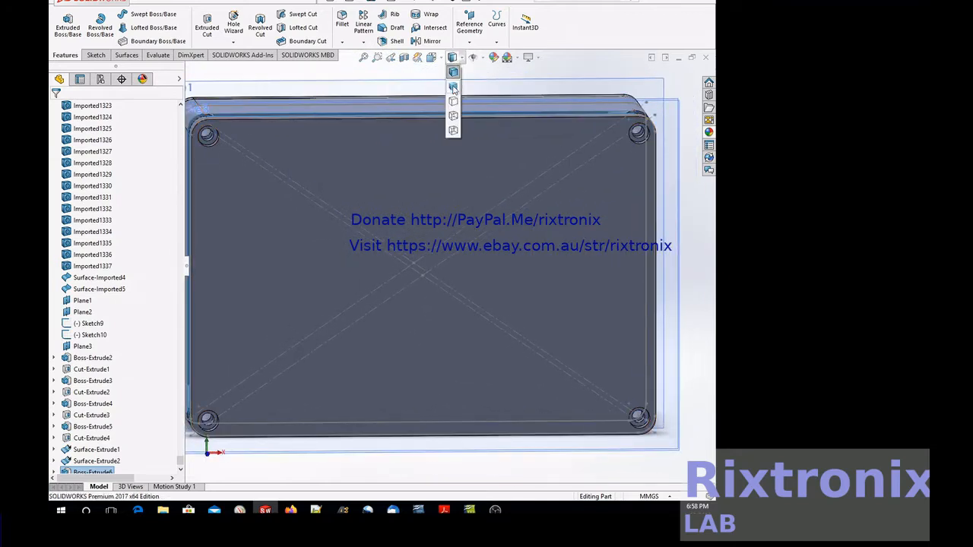
pyautogui.click(453, 117)
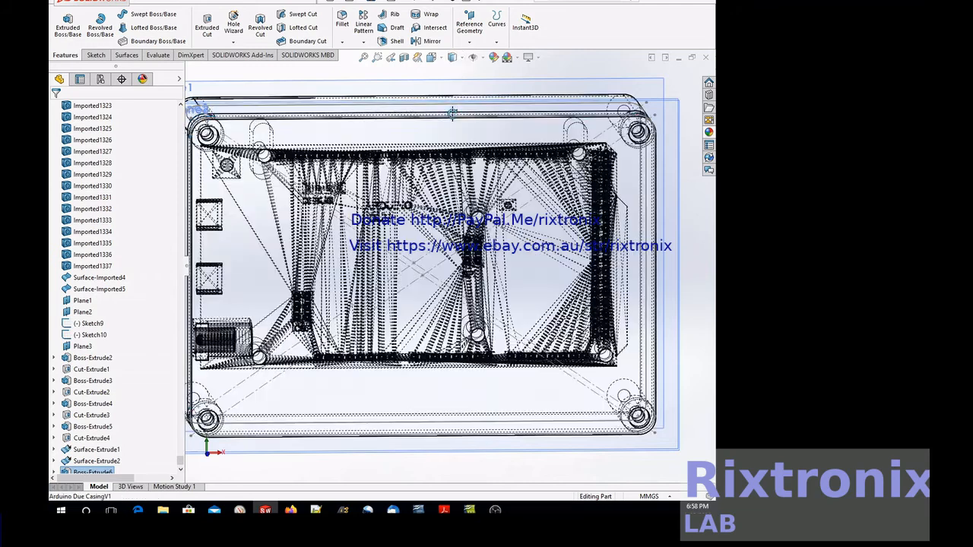
pyautogui.click(365, 58)
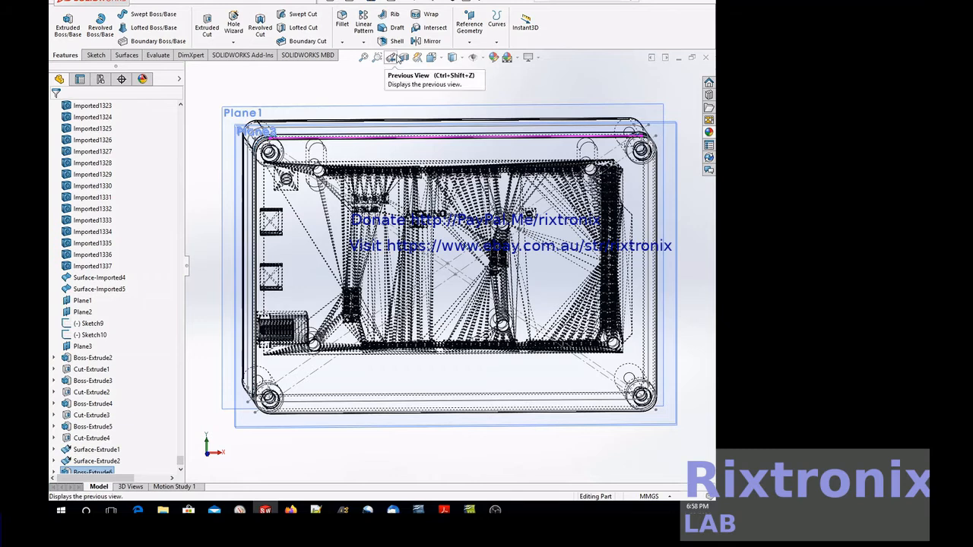
pyautogui.click(85, 313)
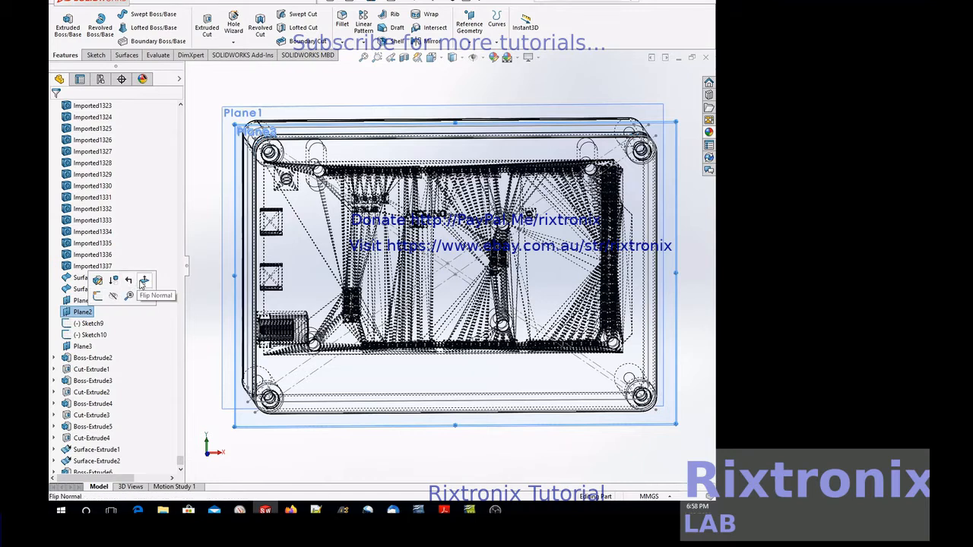
pyautogui.click(145, 297)
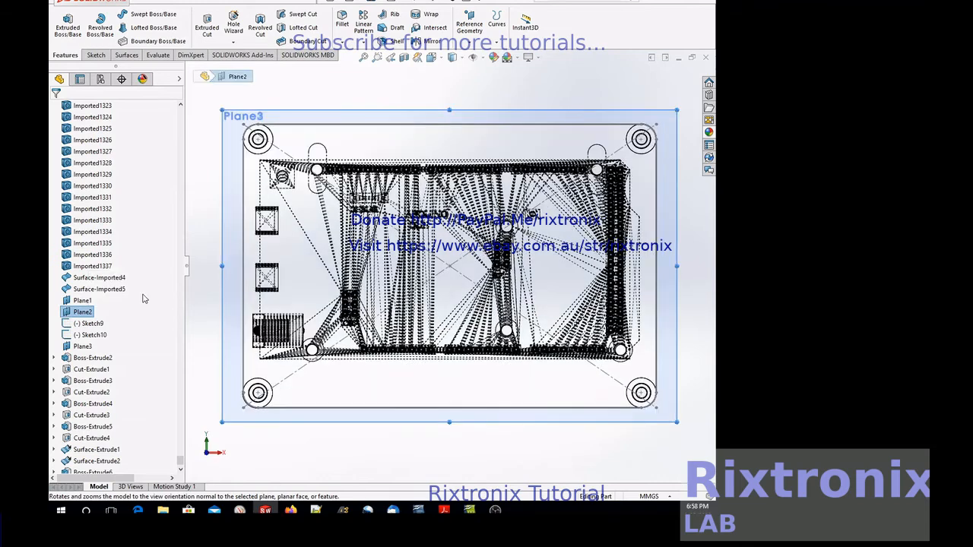
pyautogui.moveTo(394, 98); pyautogui.dragTo(373, 115, button='middle')
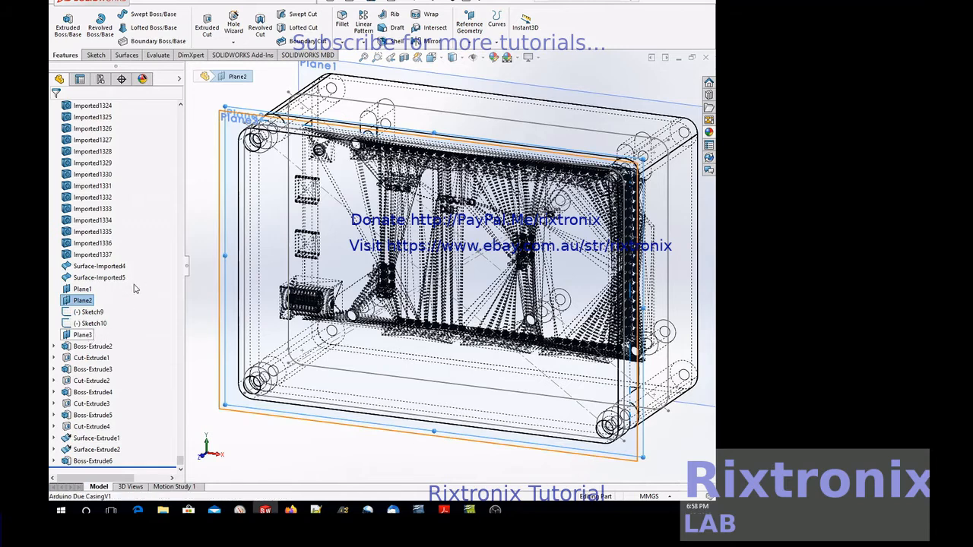
# Step: On Plane3, sketch a closed rectangle from lines, about 78 mm by 8.8 mm, over the board's upper header row
pyautogui.click(82, 336)
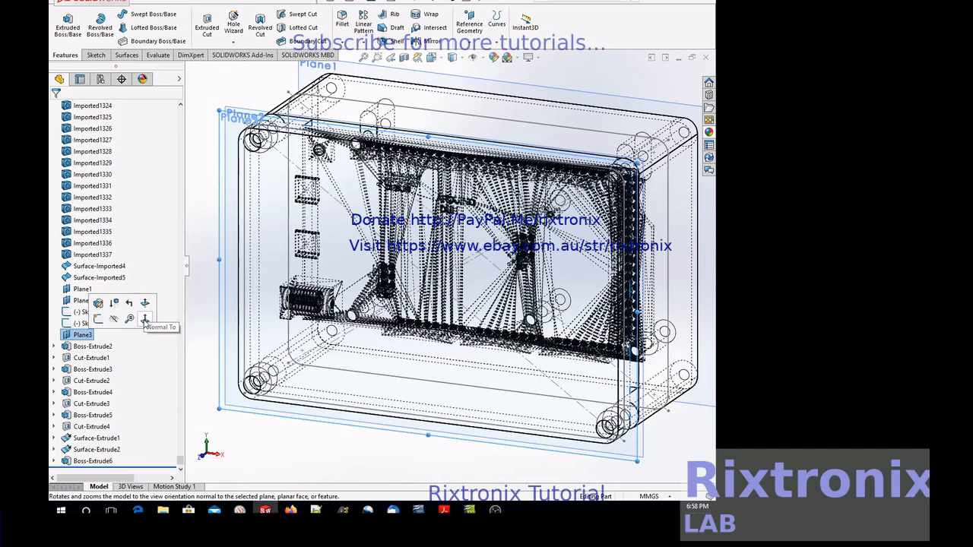
pyautogui.click(145, 306)
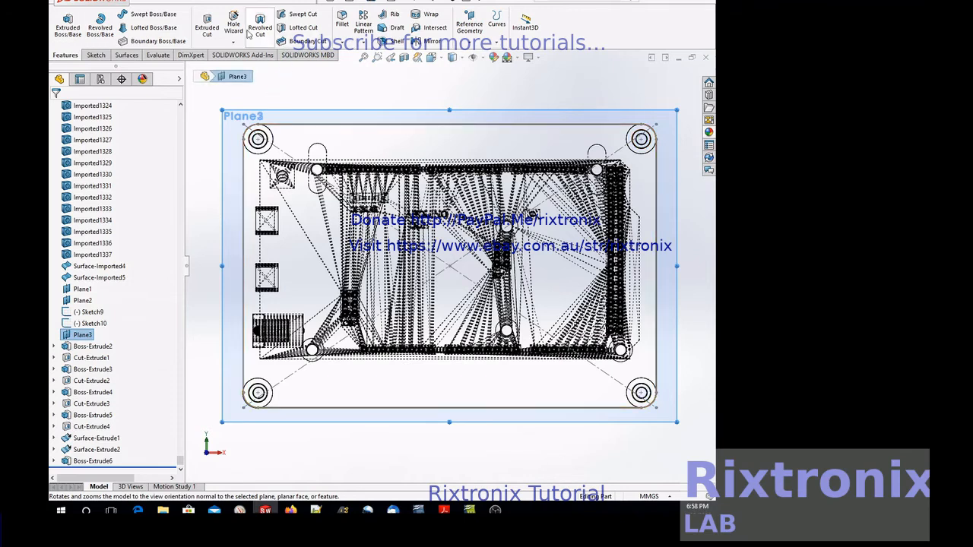
pyautogui.click(96, 55)
pyautogui.click(117, 14)
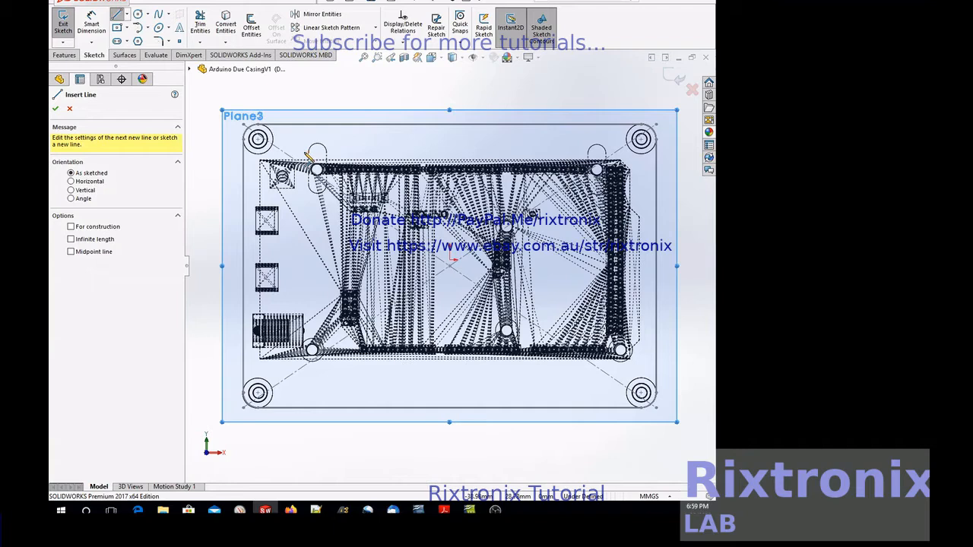
pyautogui.click(597, 159)
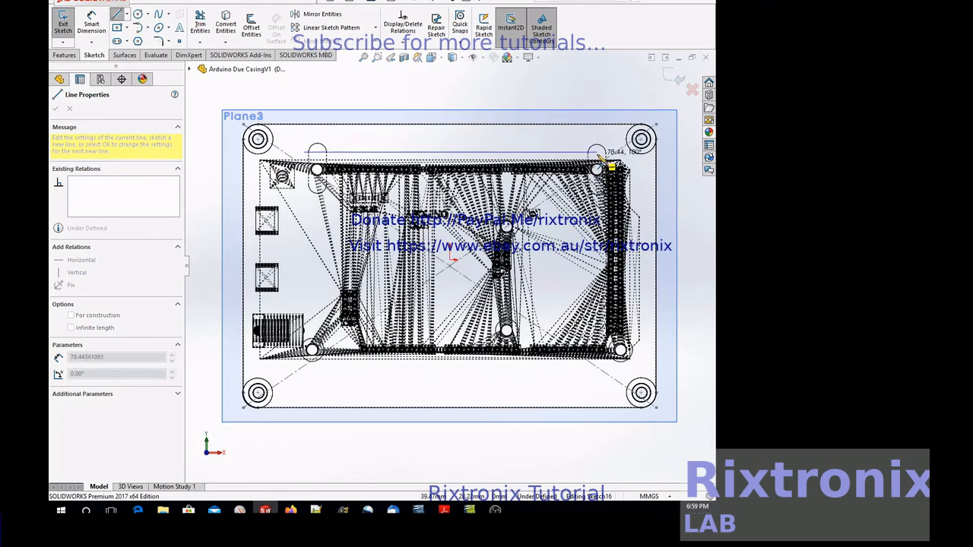
pyautogui.click(597, 152)
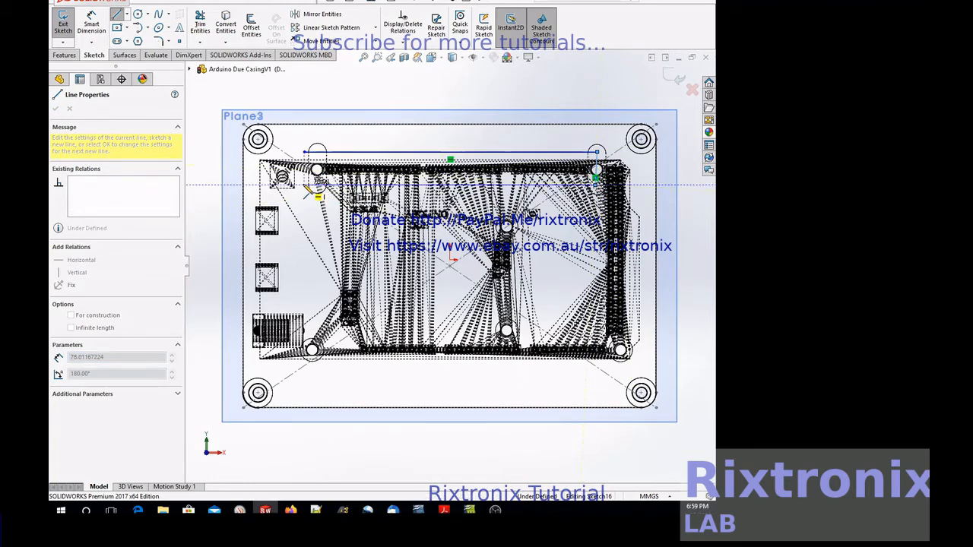
pyautogui.click(304, 152)
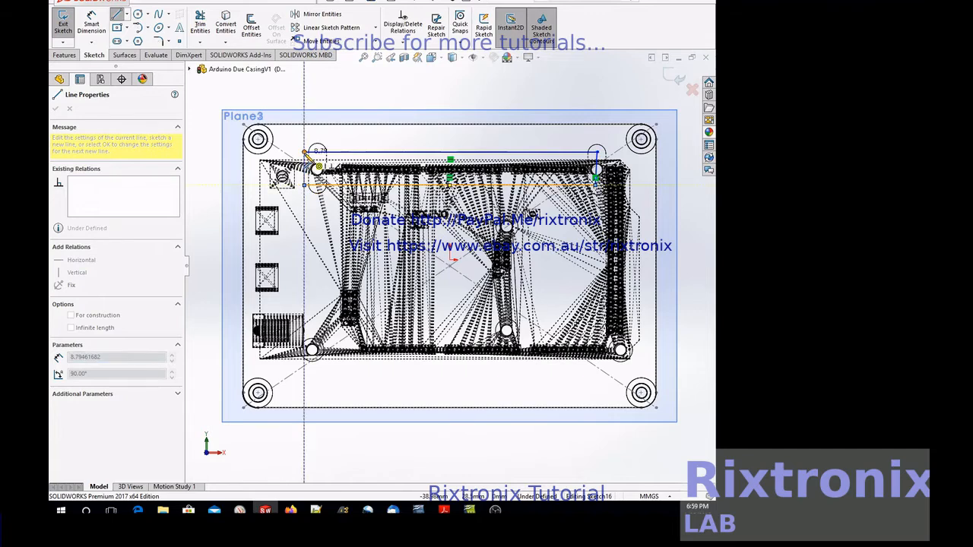
pyautogui.click(305, 152)
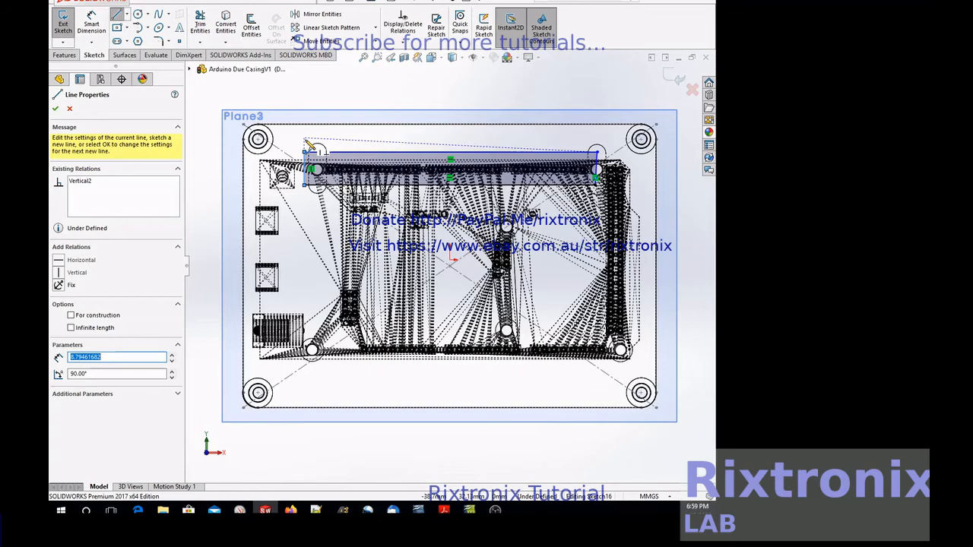
pyautogui.press('Escape')
pyautogui.press('Escape')
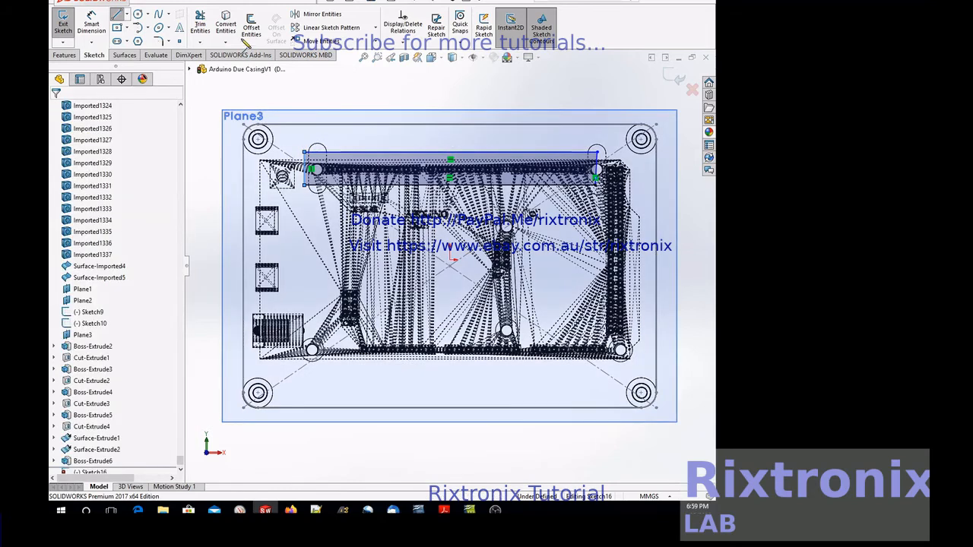
# Step: Round all four corners of the upper rectangle with 2 mm sketch fillets and exit the sketch
pyautogui.click(158, 40)
pyautogui.click(305, 153)
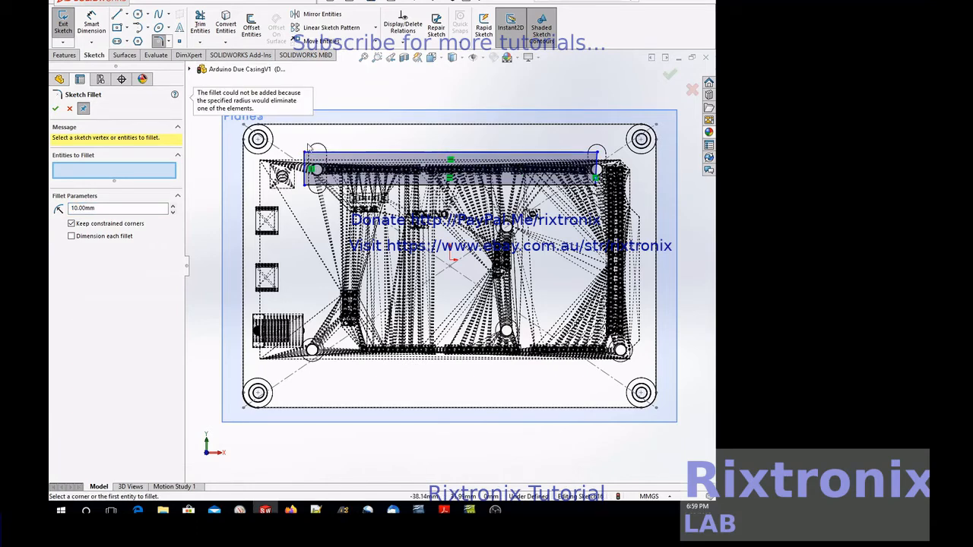
pyautogui.click(305, 153)
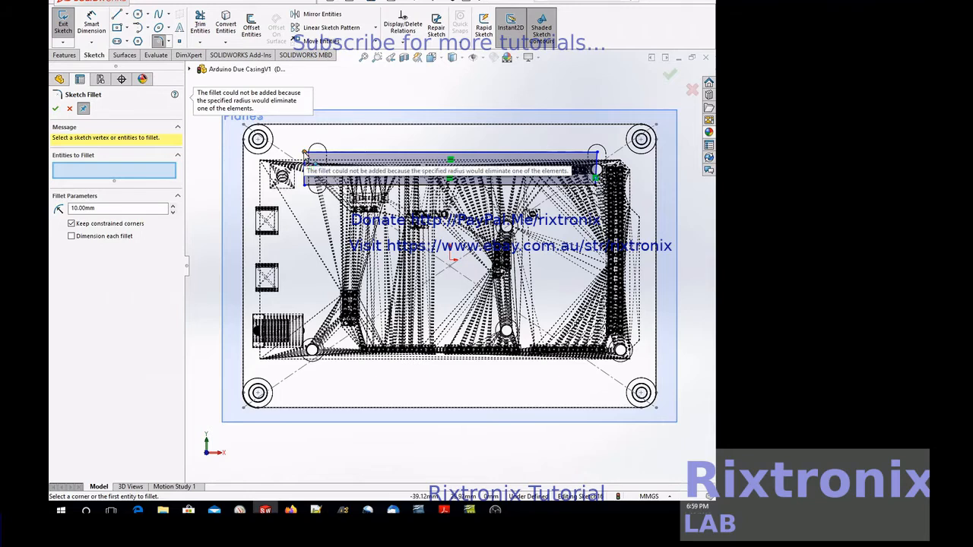
pyautogui.doubleClick(75, 207)
pyautogui.write('2')
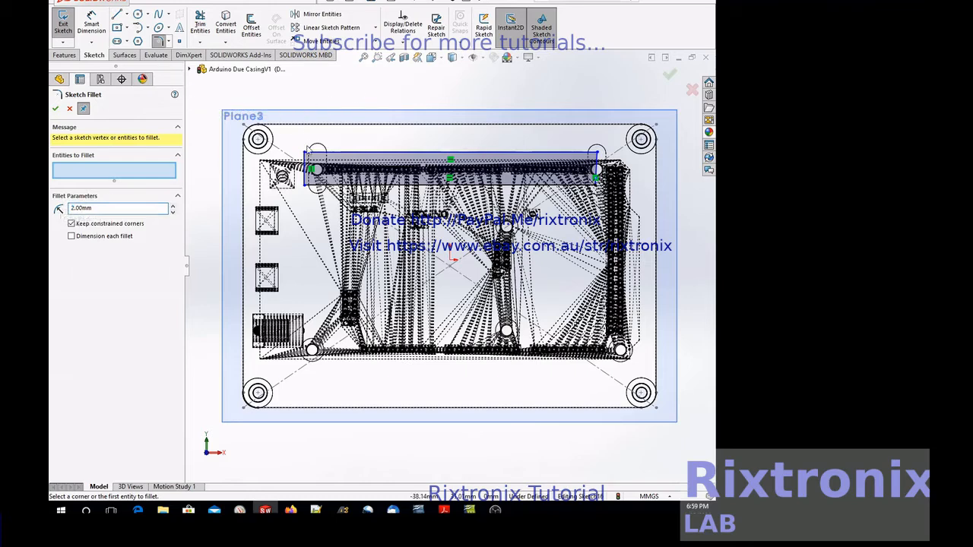
pyautogui.click(305, 152)
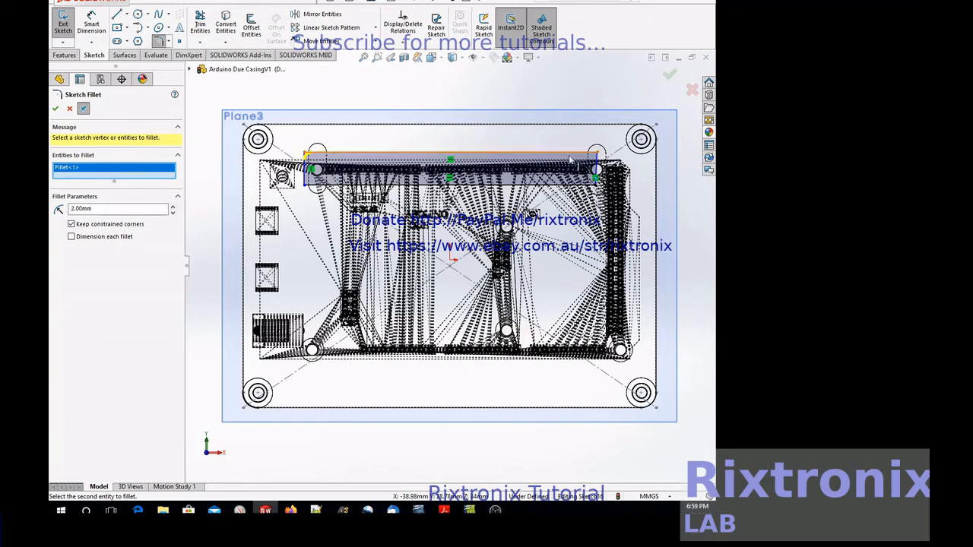
pyautogui.click(597, 154)
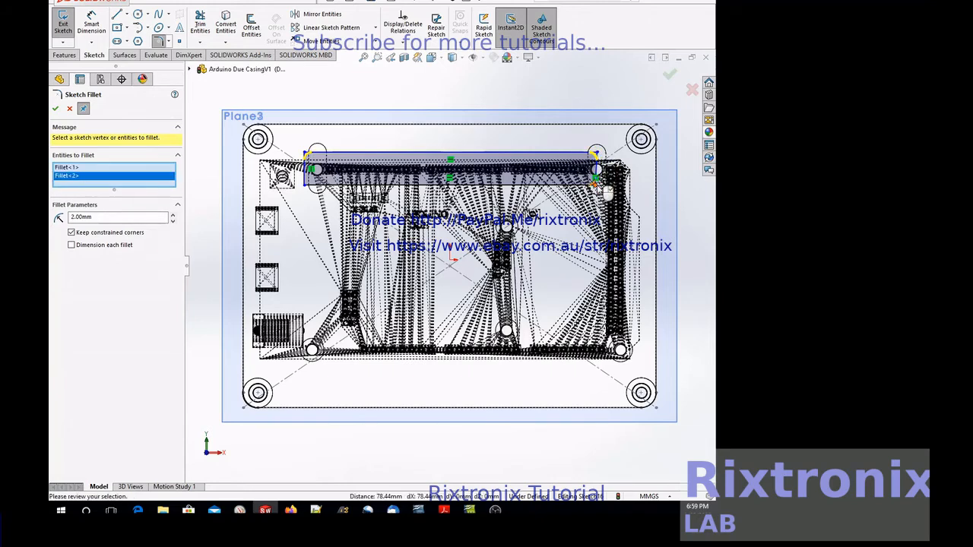
pyautogui.click(601, 183)
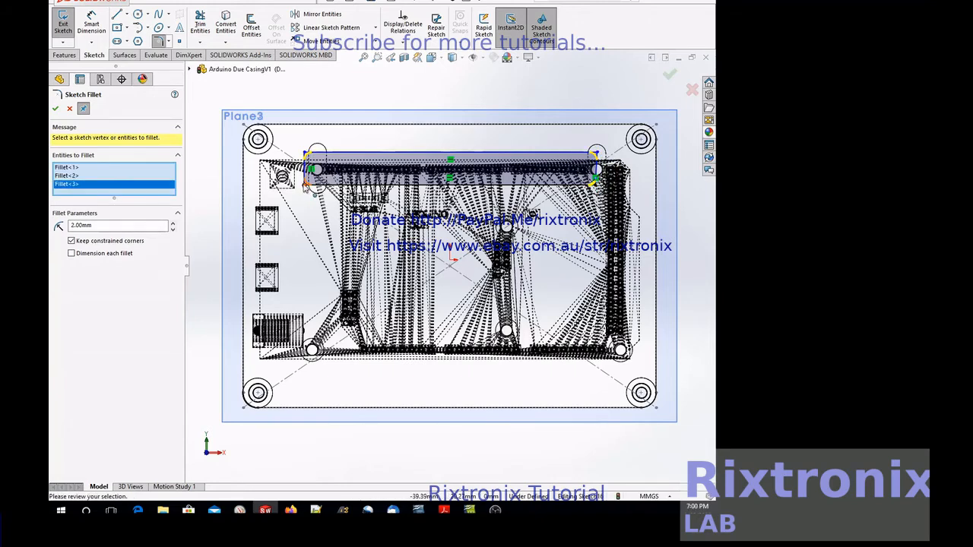
pyautogui.click(307, 183)
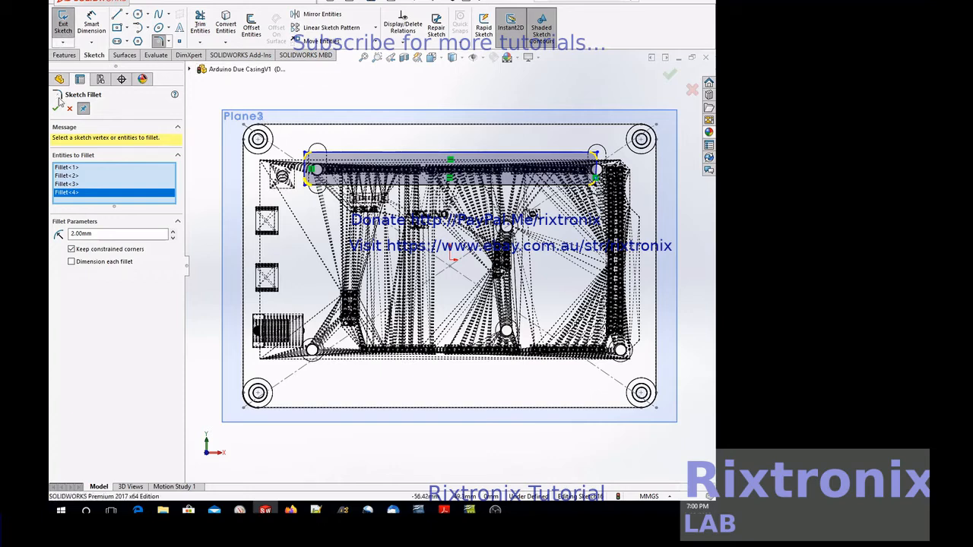
pyautogui.click(56, 109)
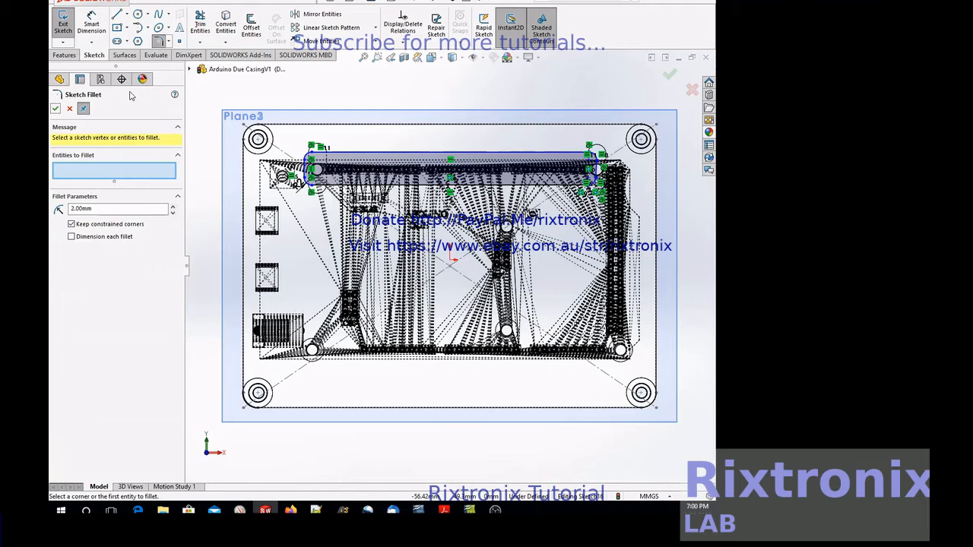
pyautogui.click(63, 29)
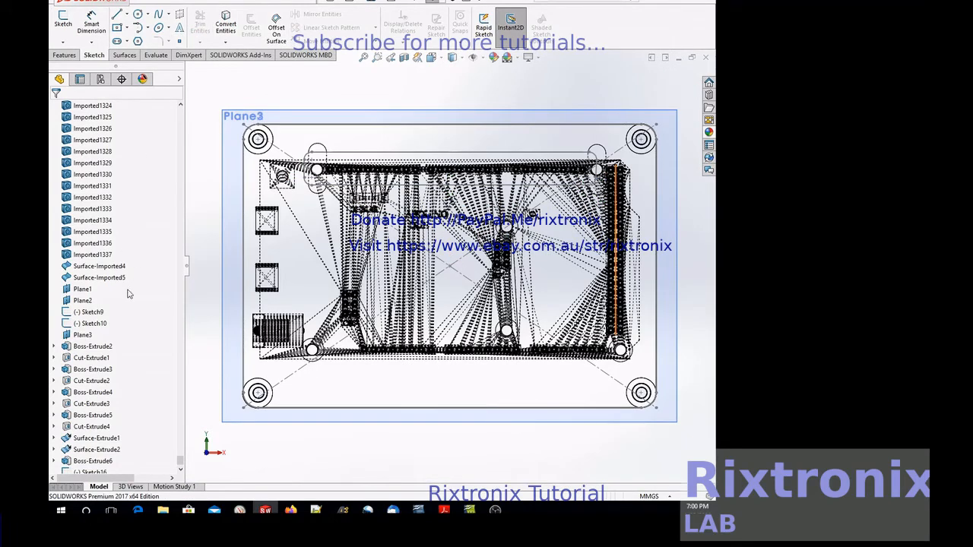
# Step: Reopen Sketch16 and draw a second closed rectangle, about 73 mm by 7.6 mm, over the board's lower header row
pyautogui.scroll(-1, 129, 296)
pyautogui.click(104, 462)
pyautogui.click(121, 429)
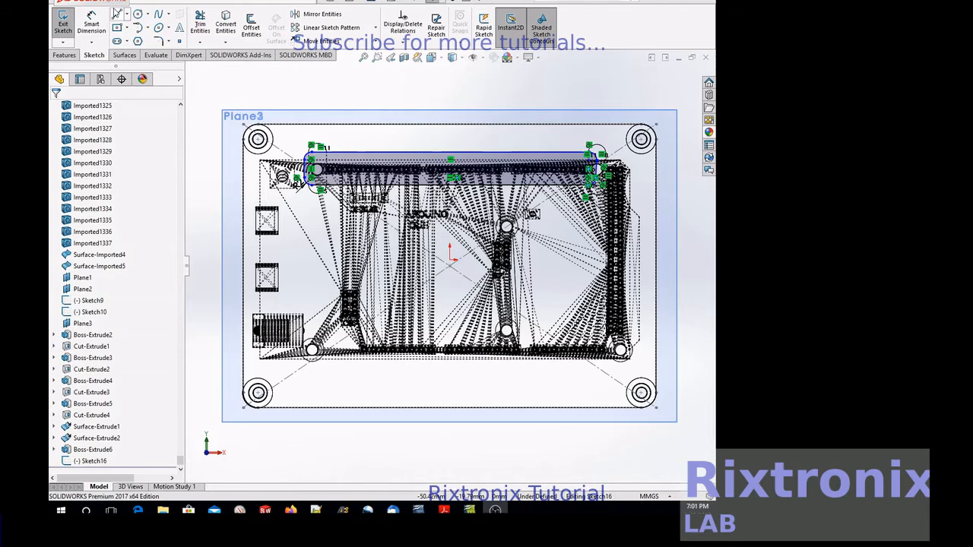
pyautogui.click(117, 14)
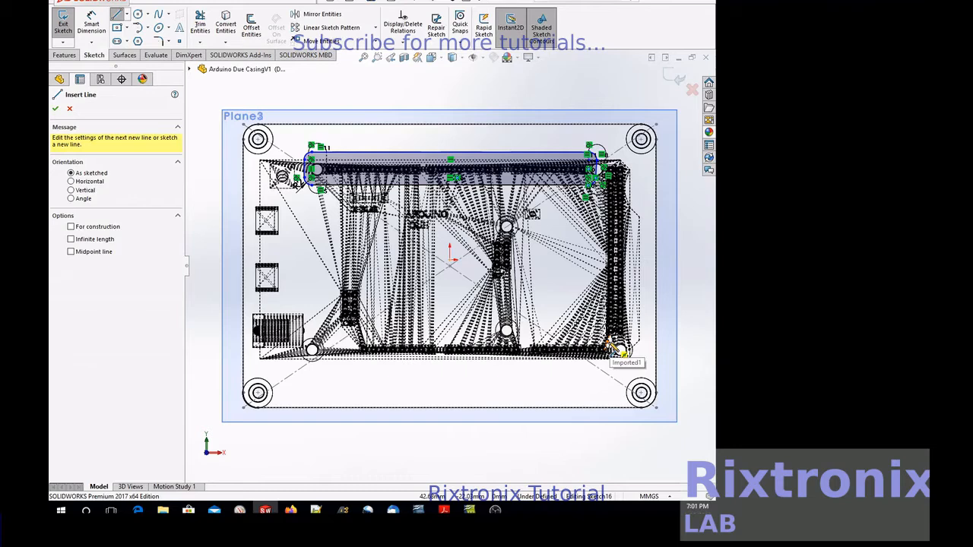
pyautogui.click(612, 346)
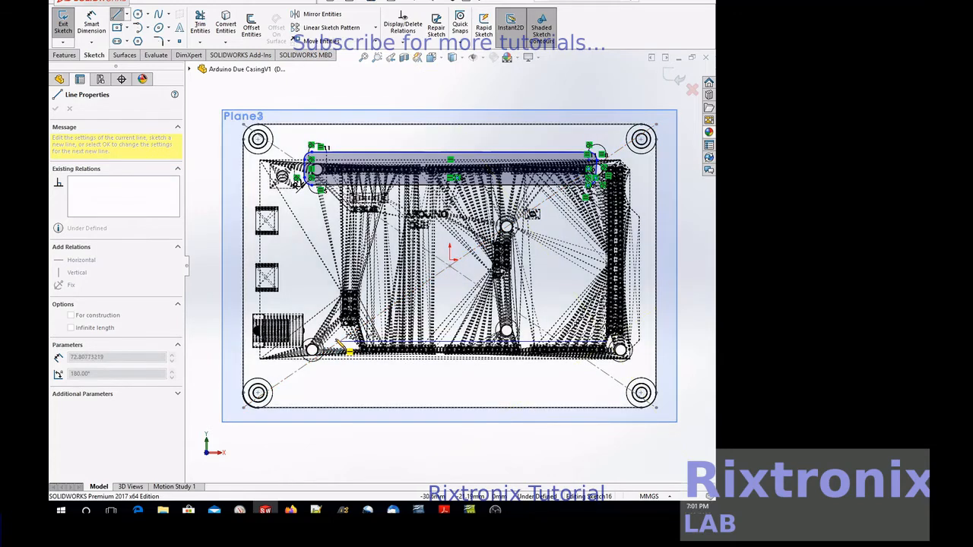
pyautogui.click(335, 344)
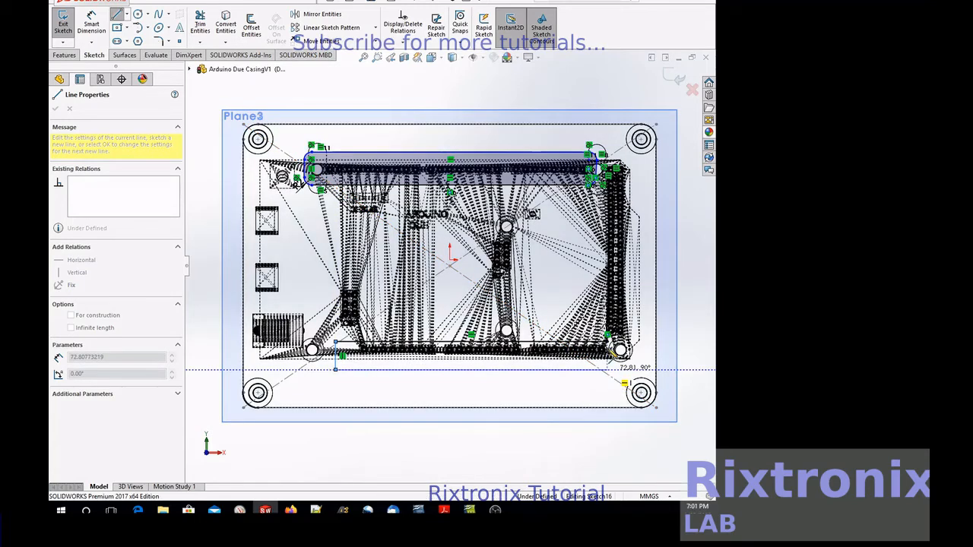
pyautogui.click(607, 371)
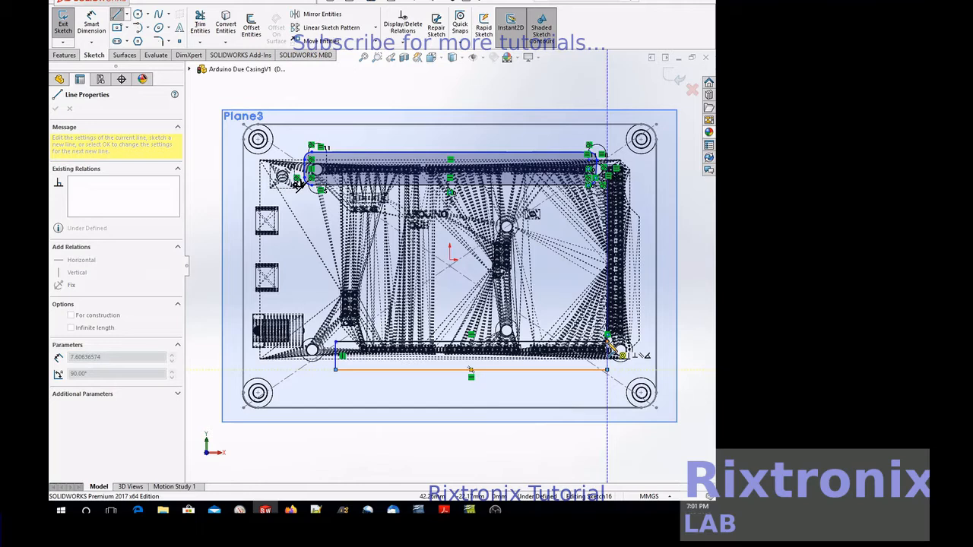
pyautogui.doubleClick(607, 343)
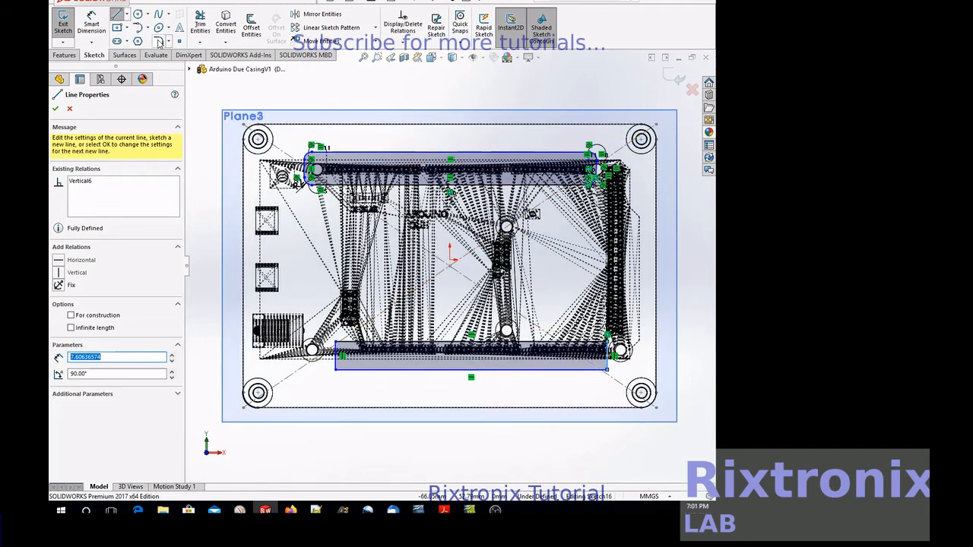
pyautogui.press('Escape')
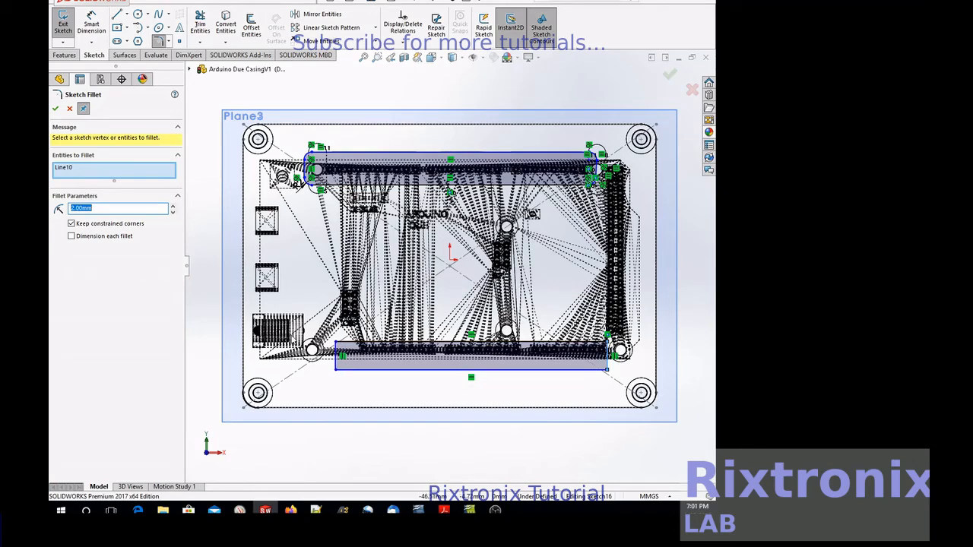
# Step: Round all four corners of the rectangle over the lower header row with 2 mm sketch fillets
pyautogui.click(336, 372)
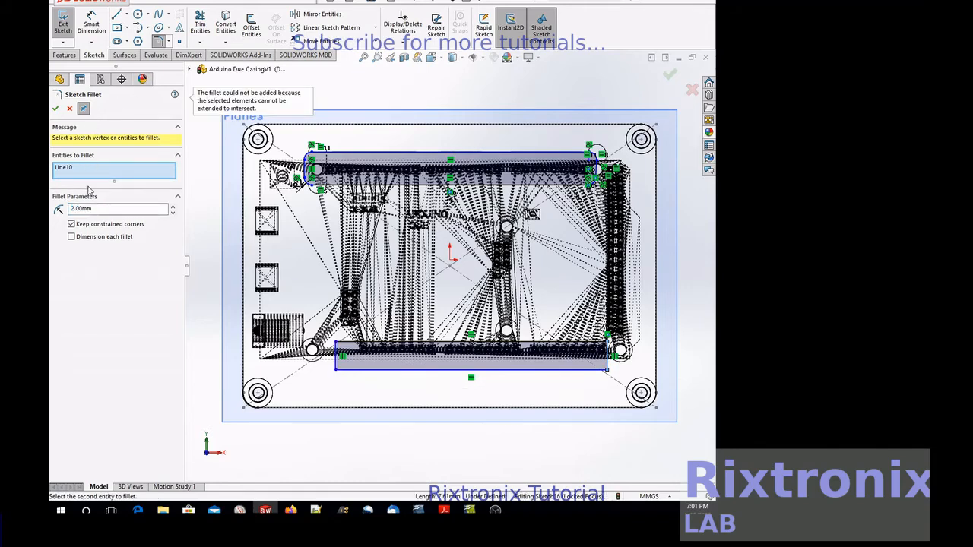
pyautogui.click(70, 168)
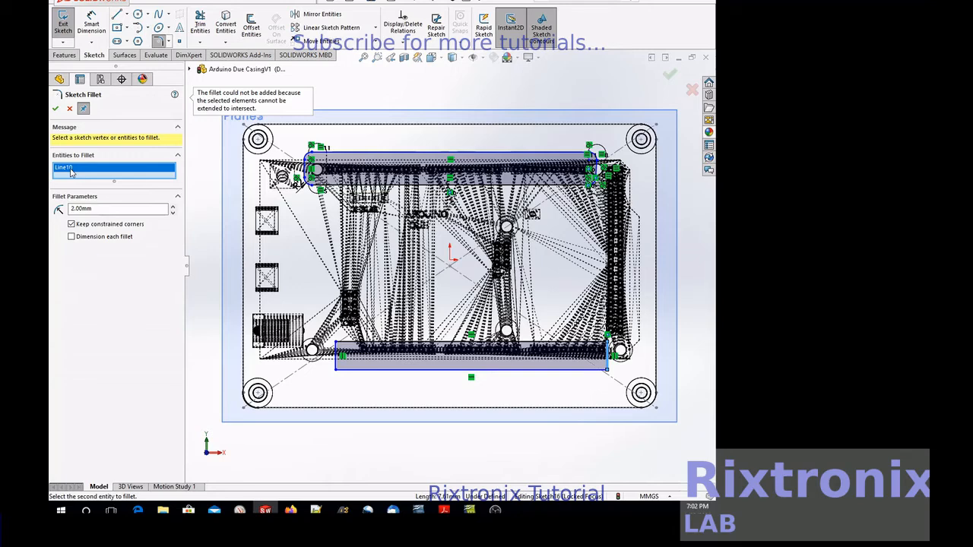
pyautogui.press('Delete')
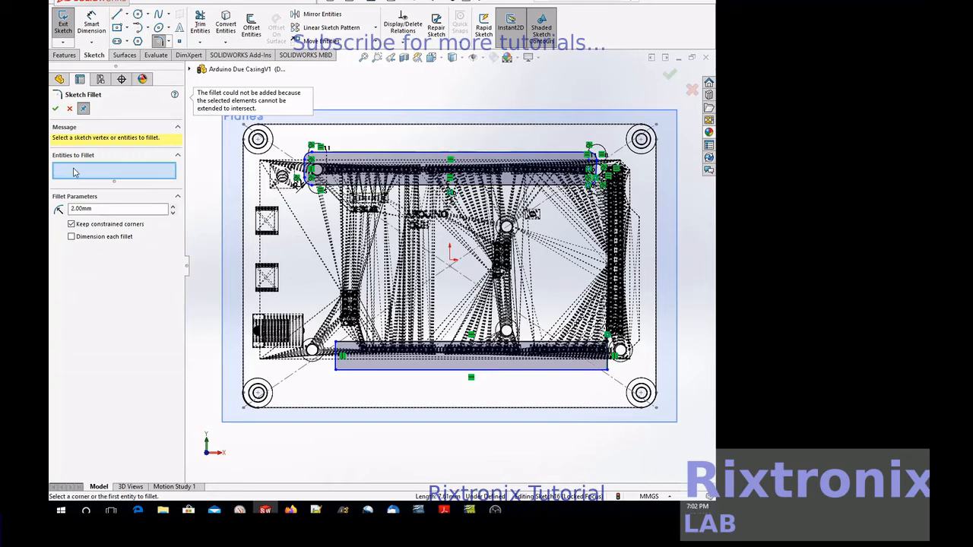
pyautogui.click(336, 371)
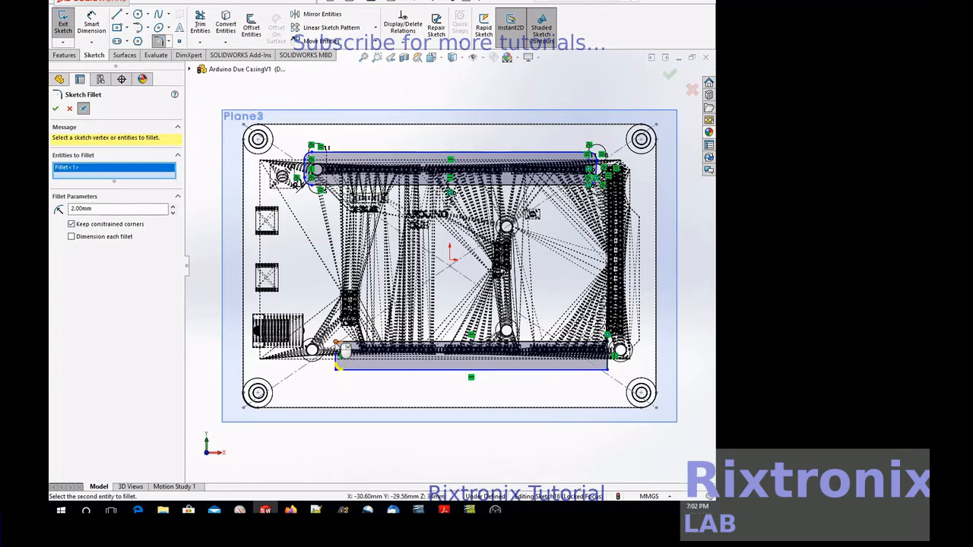
pyautogui.click(345, 351)
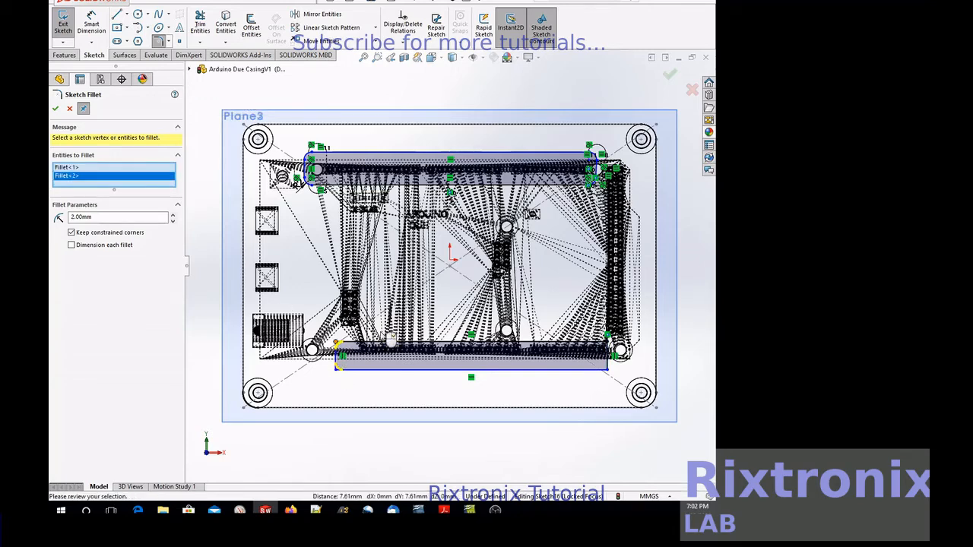
pyautogui.click(607, 372)
pyautogui.click(619, 349)
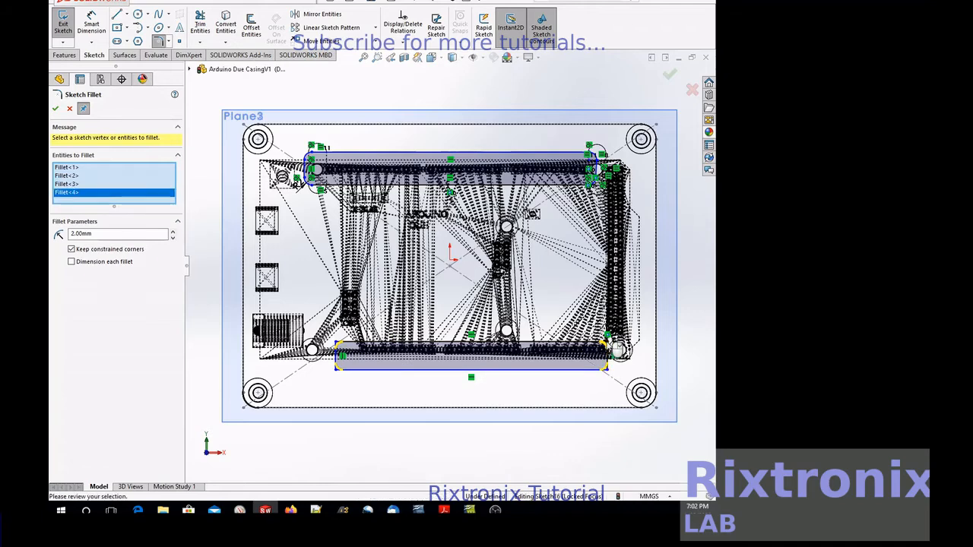
pyautogui.click(58, 109)
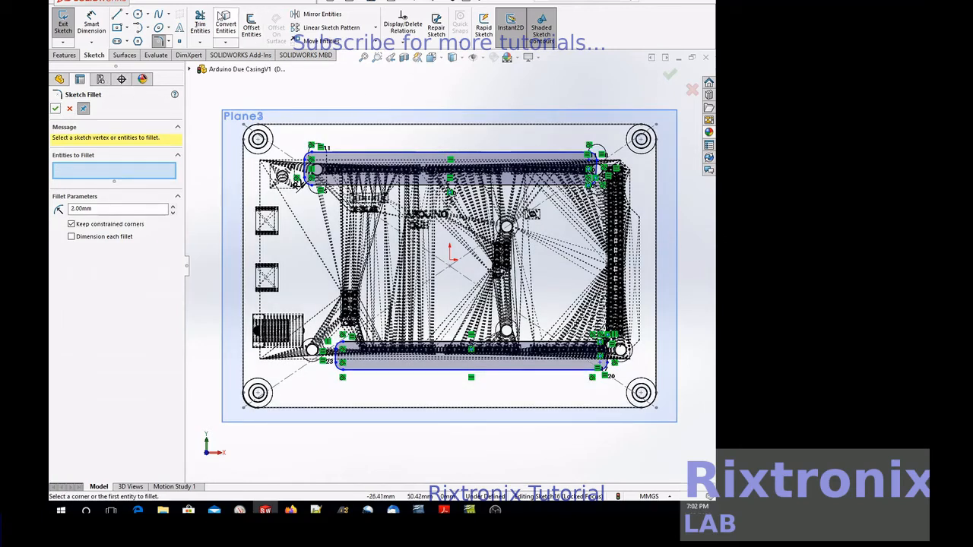
# Step: Draw center rectangles over the board's two small pin blocks: about 8.1 by 14.1 mm at lower left, about 8.4 by 14.2 mm near mid-board
pyautogui.click(118, 27)
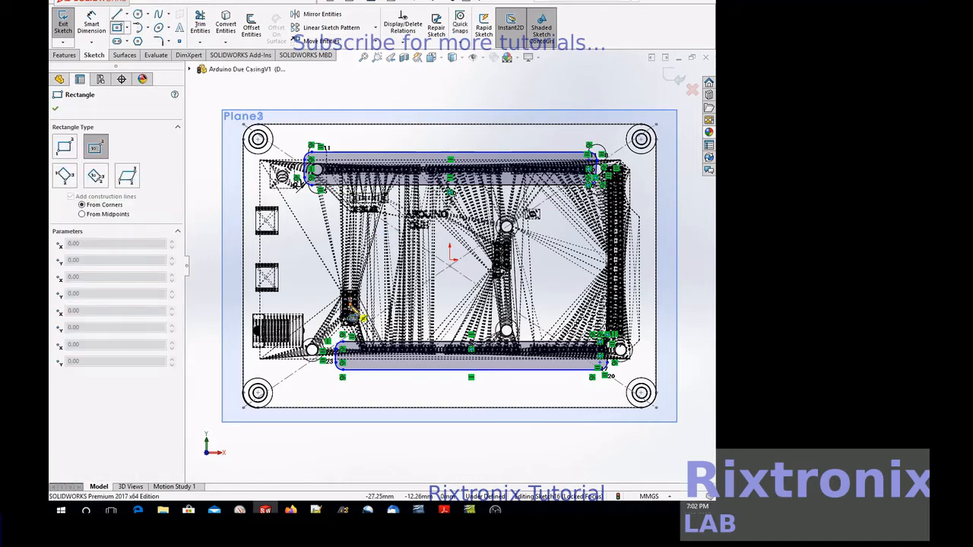
pyautogui.click(351, 302)
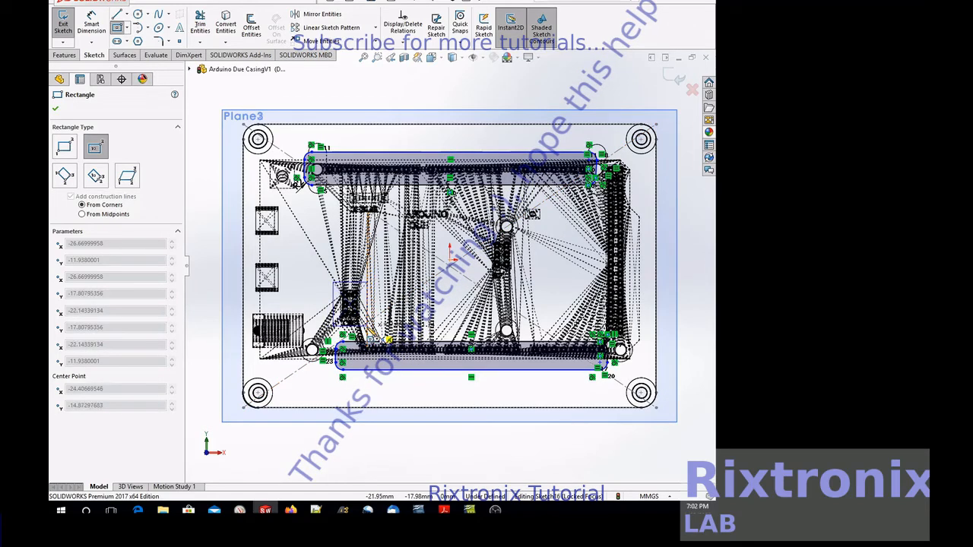
pyautogui.click(371, 338)
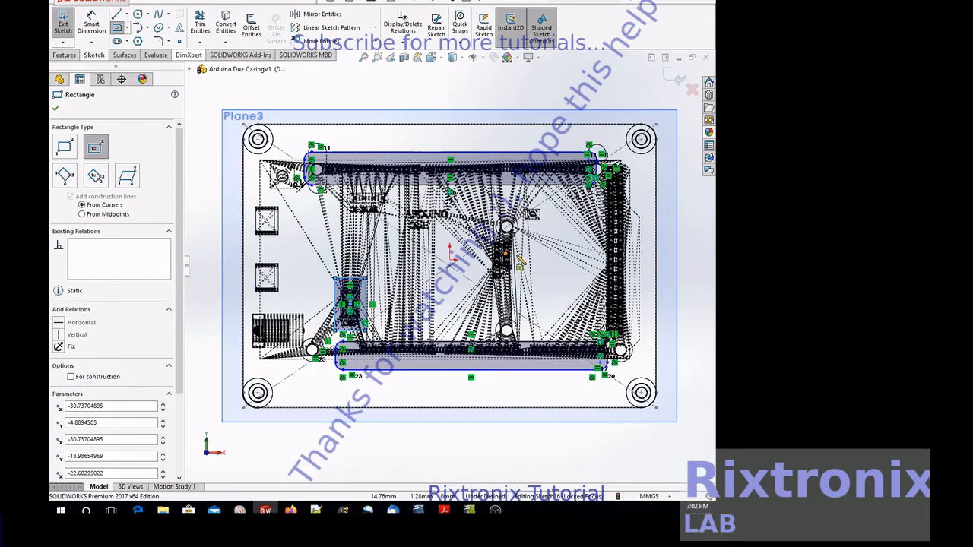
pyautogui.click(530, 276)
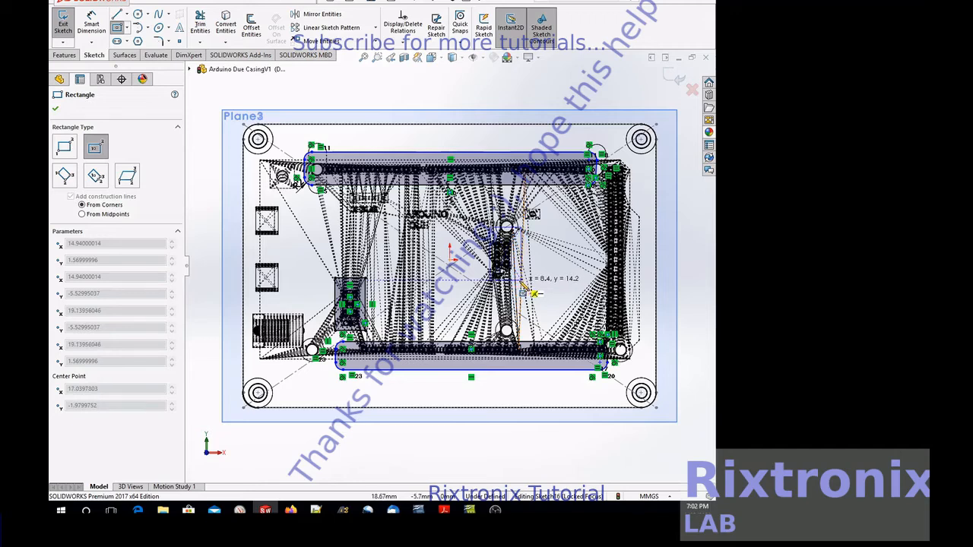
pyautogui.click(534, 293)
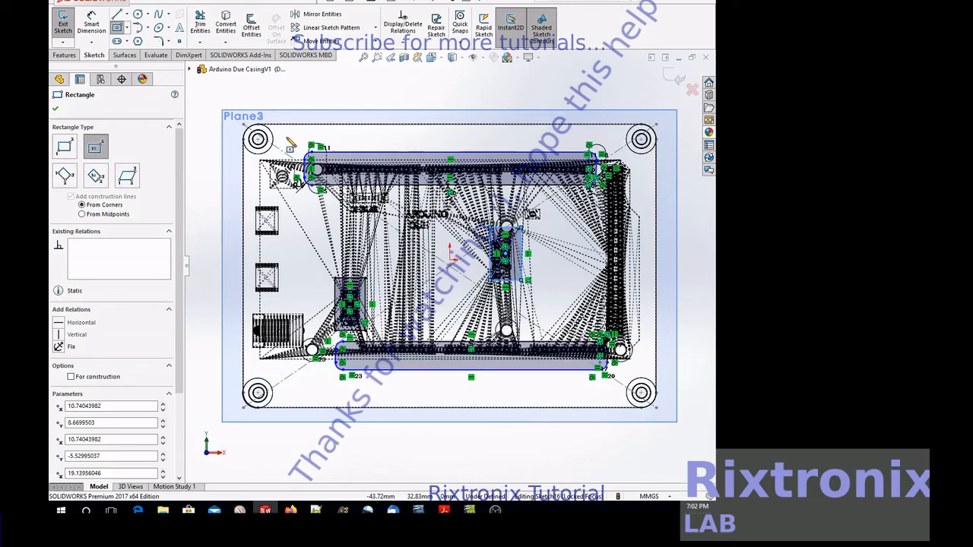
# Step: Draw a center rectangle about 12.1 mm by 7.6 mm over the small component below the upper header's left part
pyautogui.click(381, 223)
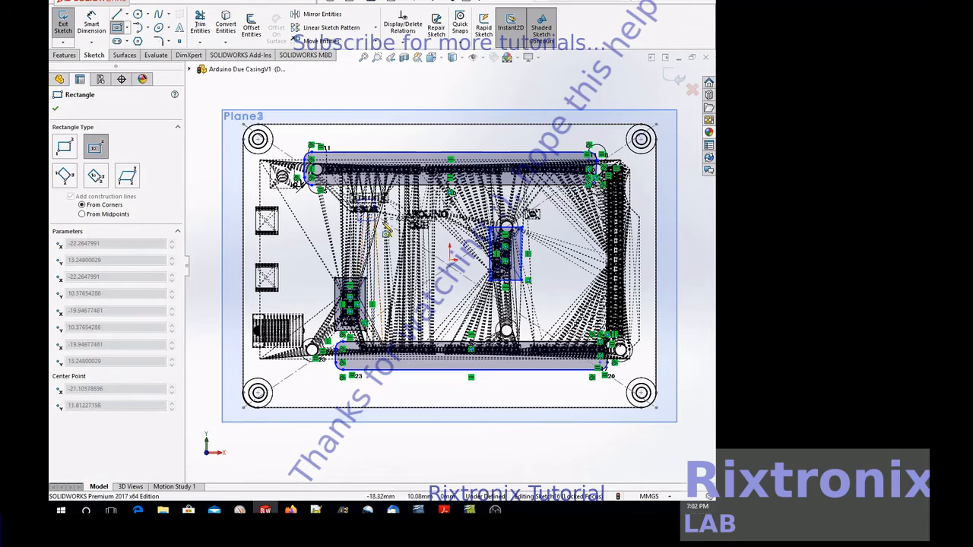
pyautogui.click(389, 226)
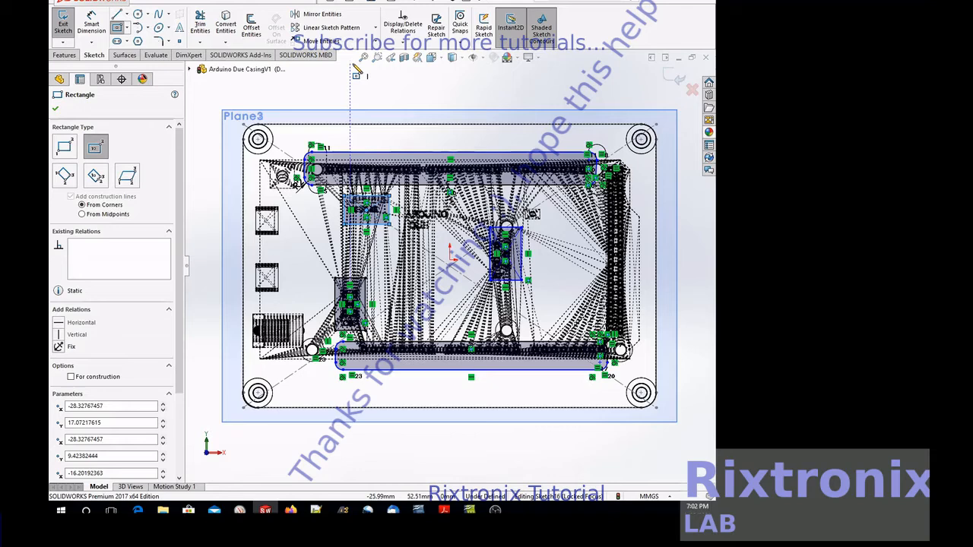
pyautogui.press('Escape')
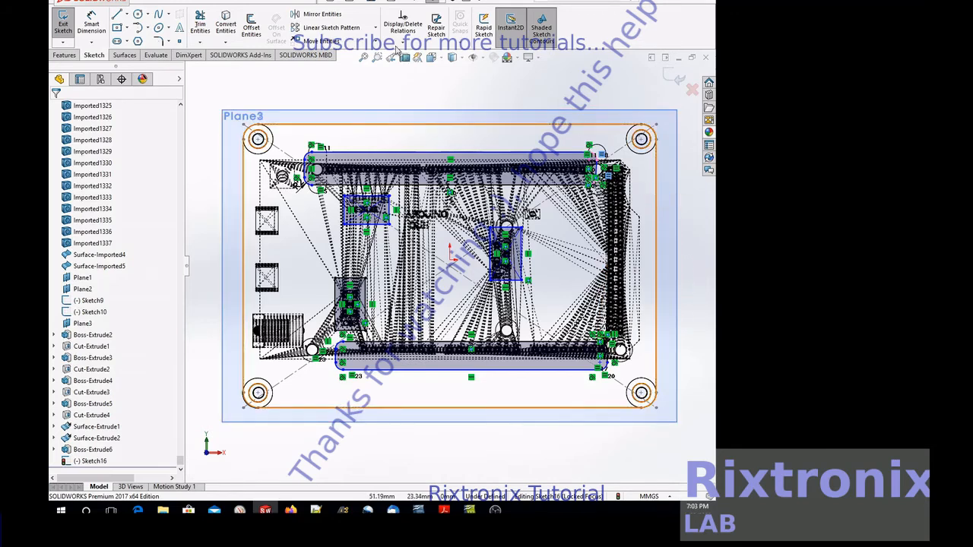
# Step: Sketch a closed line outline about 8 mm wide around the board's right-hand vertical header, with a slanted edge at its lower-left corner
pyautogui.click(116, 14)
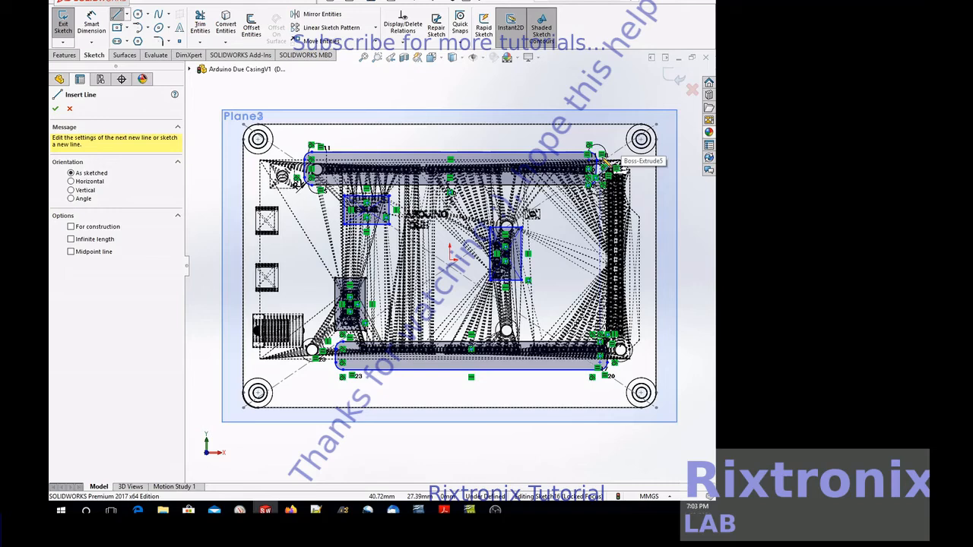
pyautogui.click(612, 163)
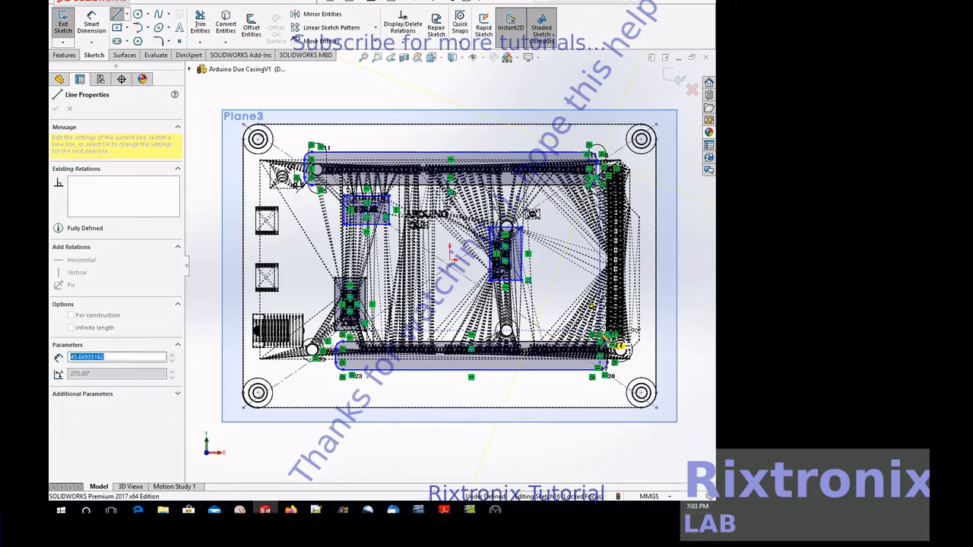
pyautogui.click(619, 345)
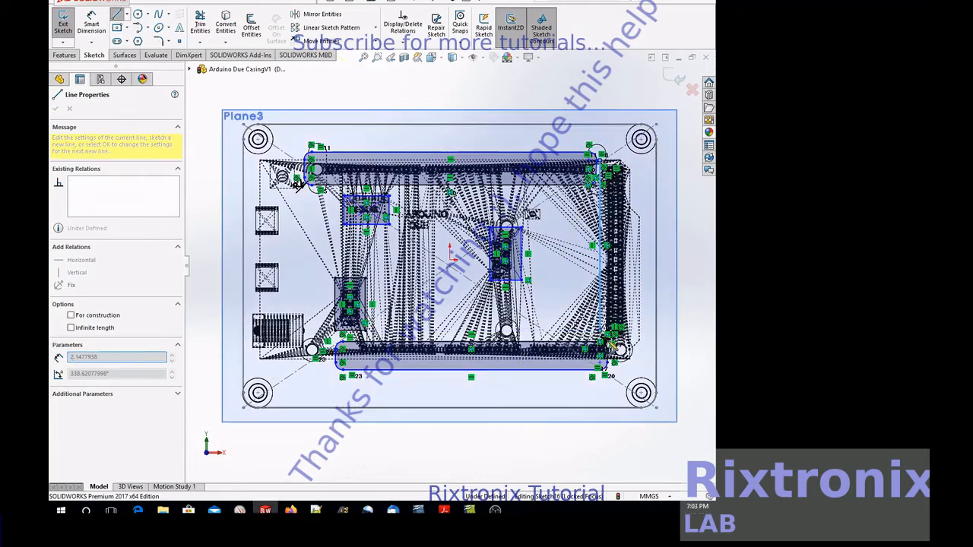
pyautogui.click(635, 365)
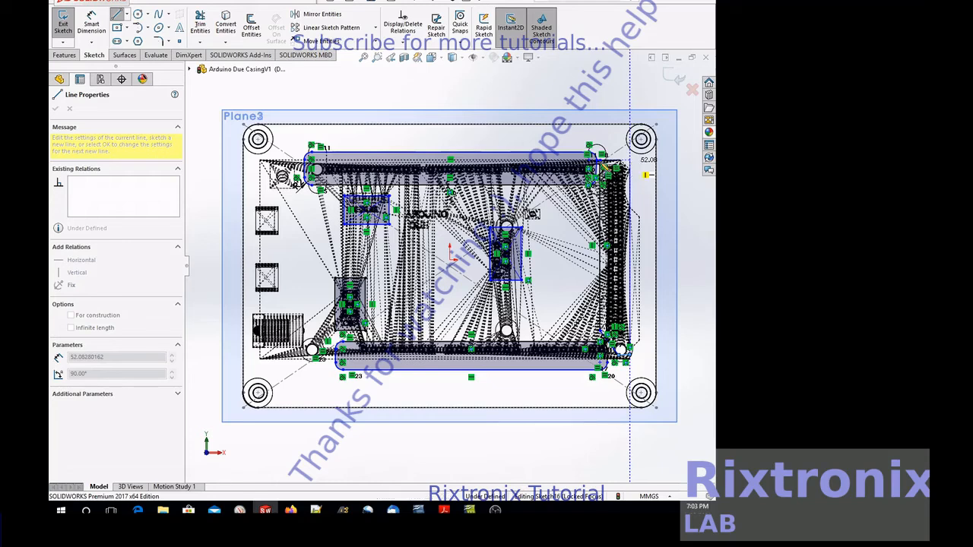
pyautogui.click(629, 174)
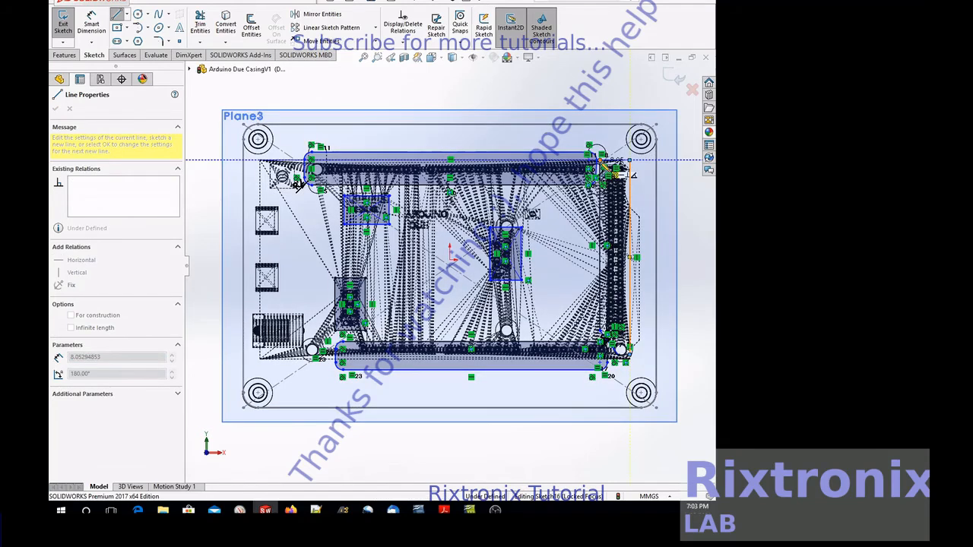
pyautogui.click(600, 161)
pyautogui.press('Escape')
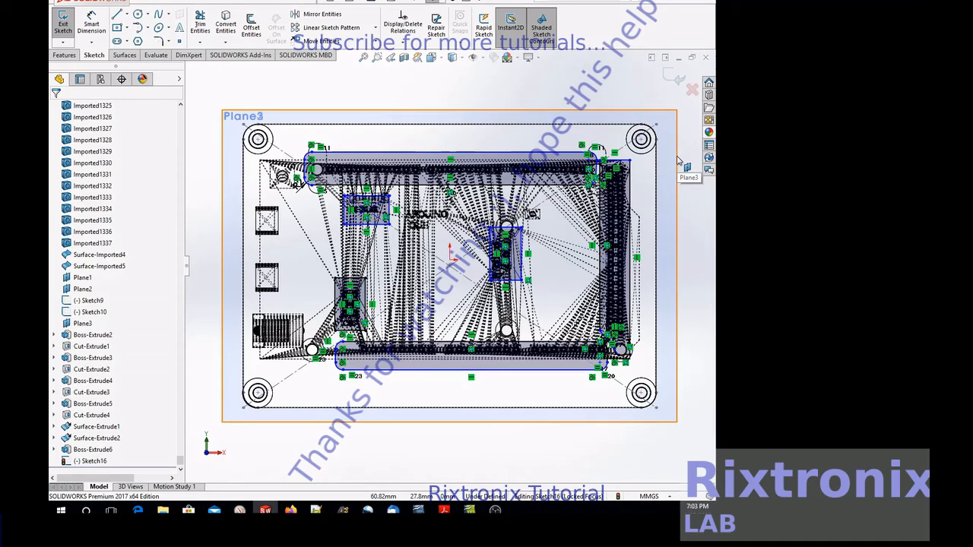
# Step: Apply 2 mm sketch fillets to the two bottom corners of the outline around the right-hand vertical header
pyautogui.click(378, 58)
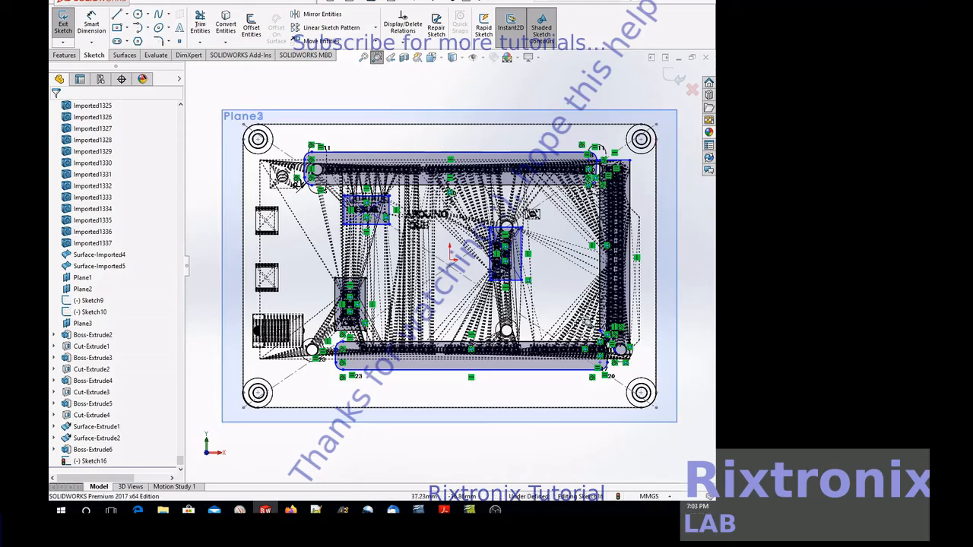
pyautogui.moveTo(588, 320); pyautogui.dragTo(632, 346)
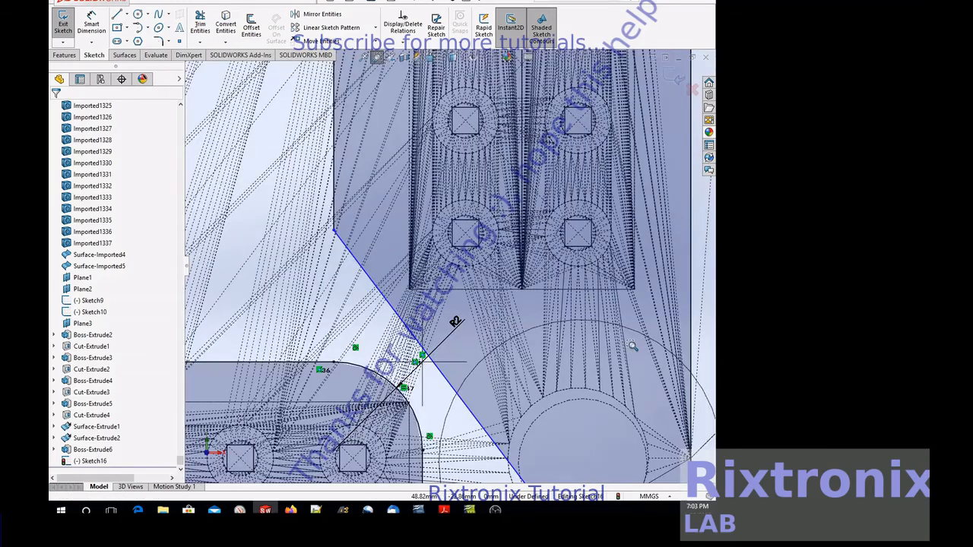
pyautogui.scroll(5, 575, 343)
pyautogui.scroll(3, 576, 343)
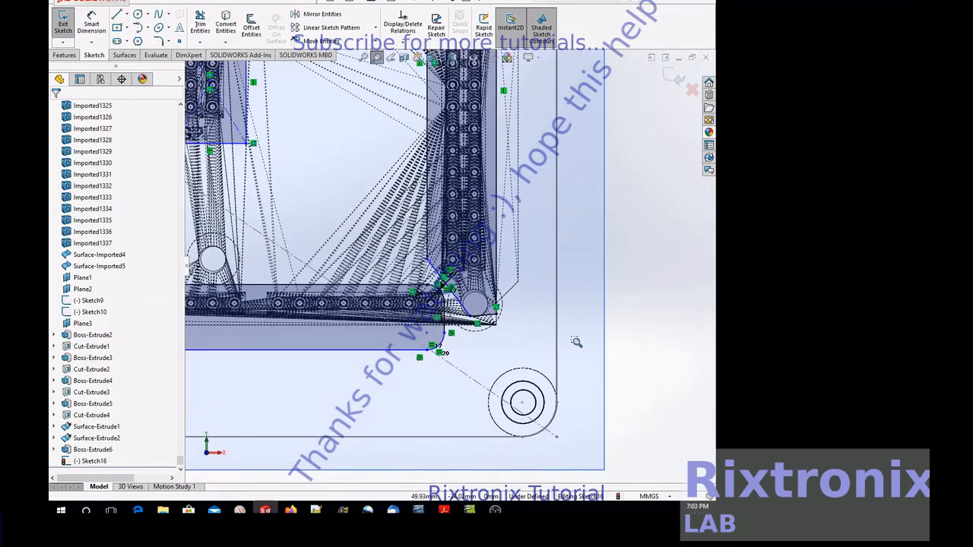
pyautogui.scroll(5, 576, 342)
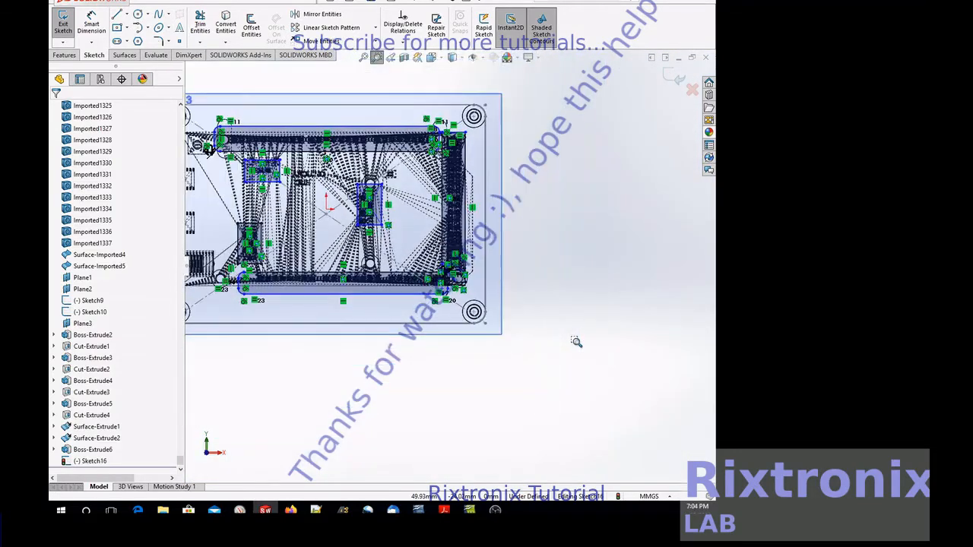
pyautogui.scroll(-2, 576, 342)
pyautogui.scroll(-2, 576, 342)
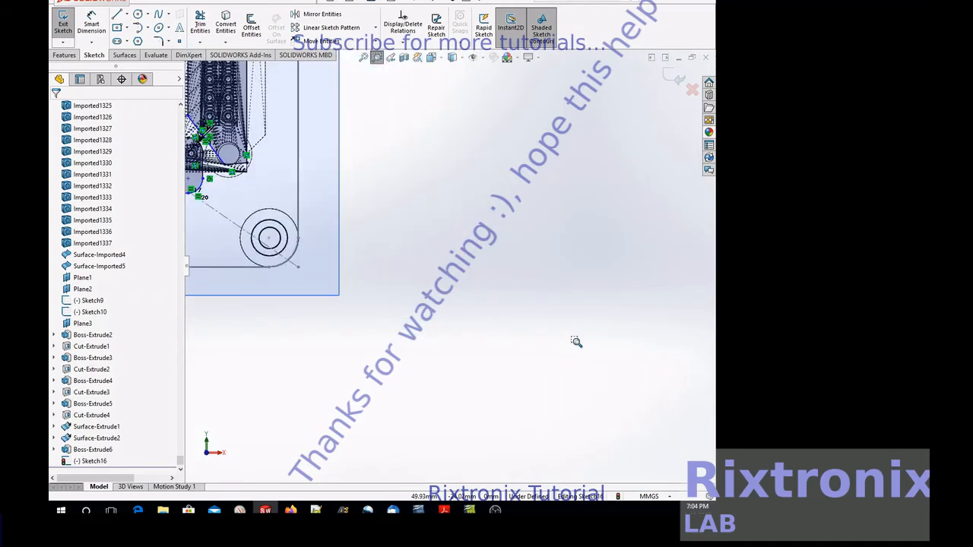
pyautogui.click(159, 41)
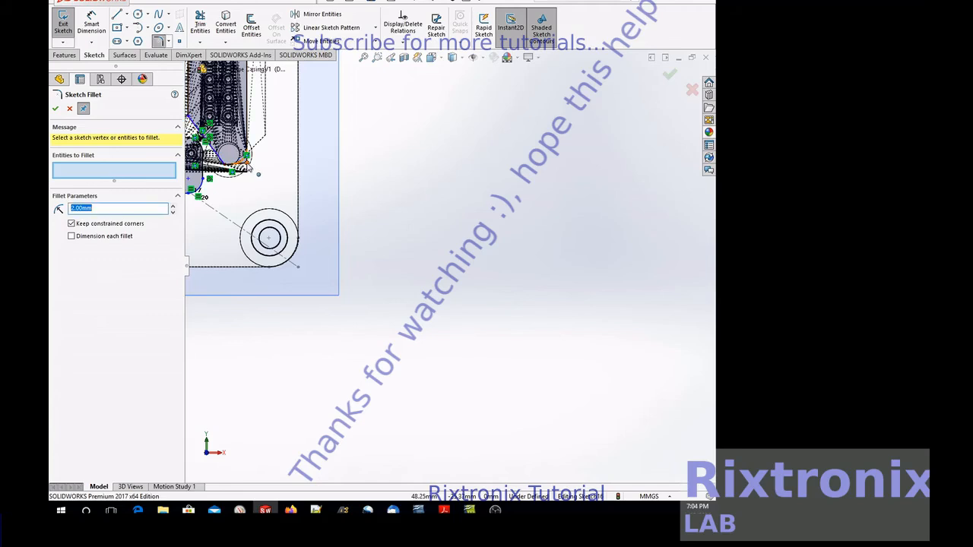
pyautogui.click(239, 166)
pyautogui.click(236, 171)
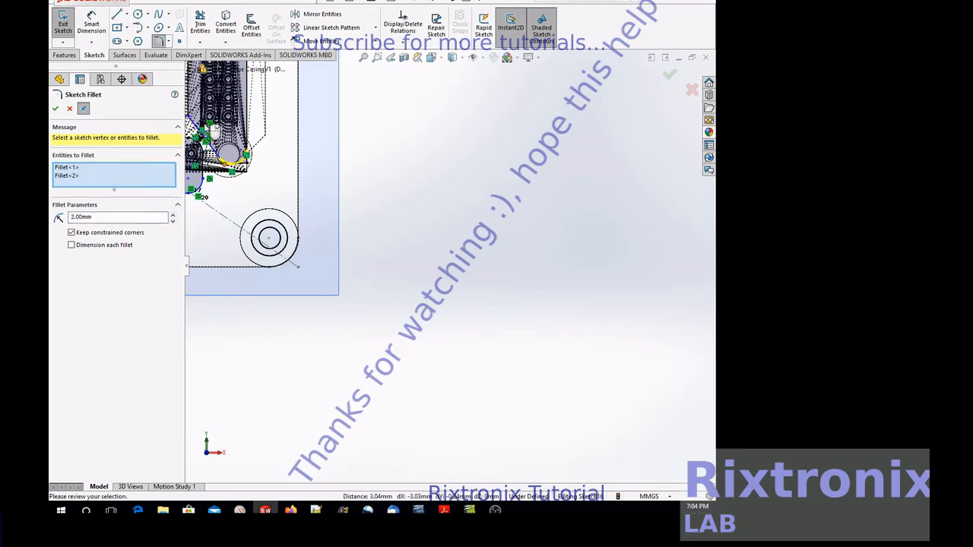